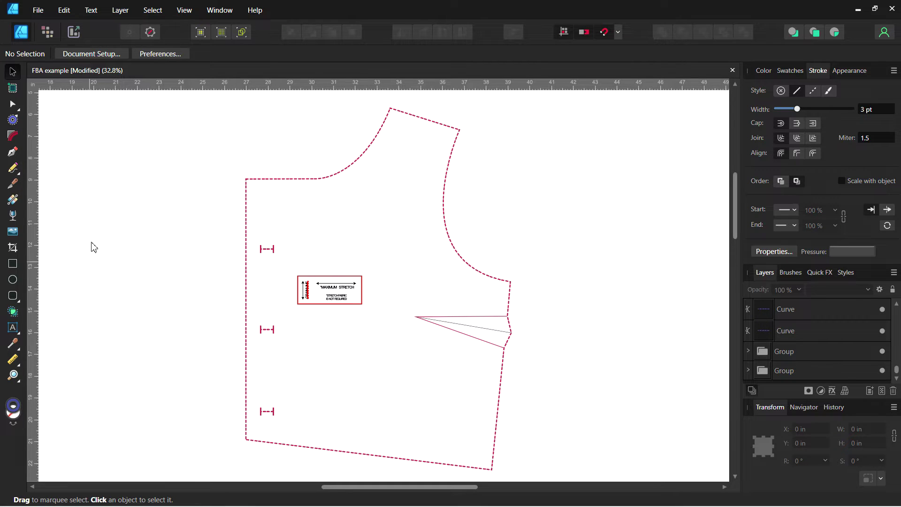
Draw a small ellipse about 0.58 by 0.5 in beyond the dart tip and align it with the dart's upper leg.
left_click(14, 282)
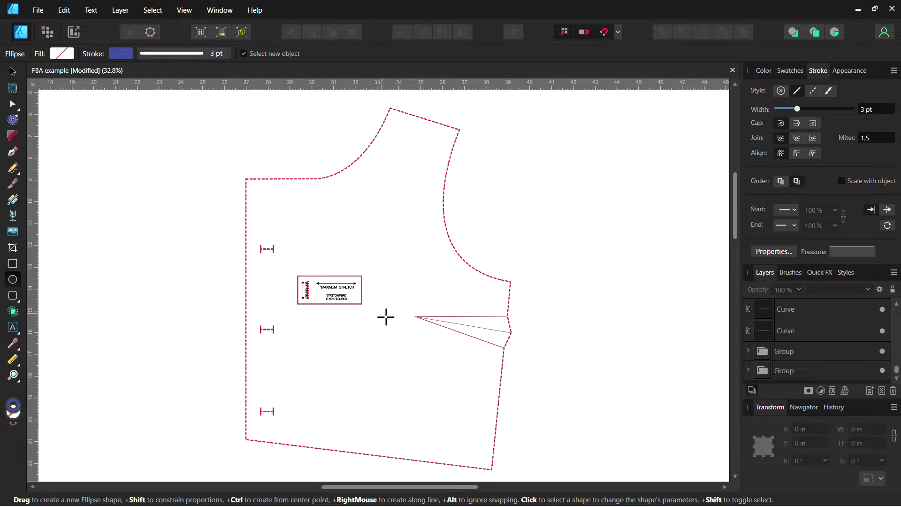
left_click(384, 318)
left_click_drag(384, 318, 395, 327)
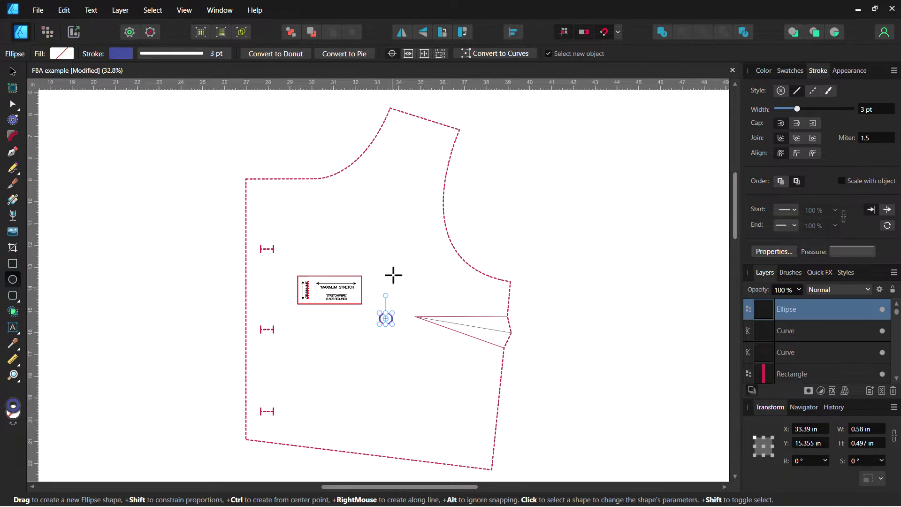
left_click(17, 74)
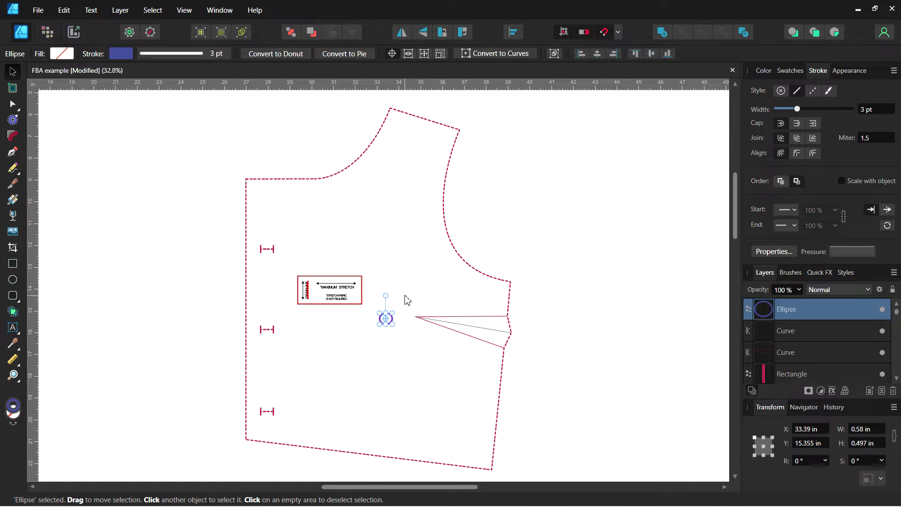
left_click(408, 302)
left_click_drag(391, 321, 389, 314)
left_click(414, 286)
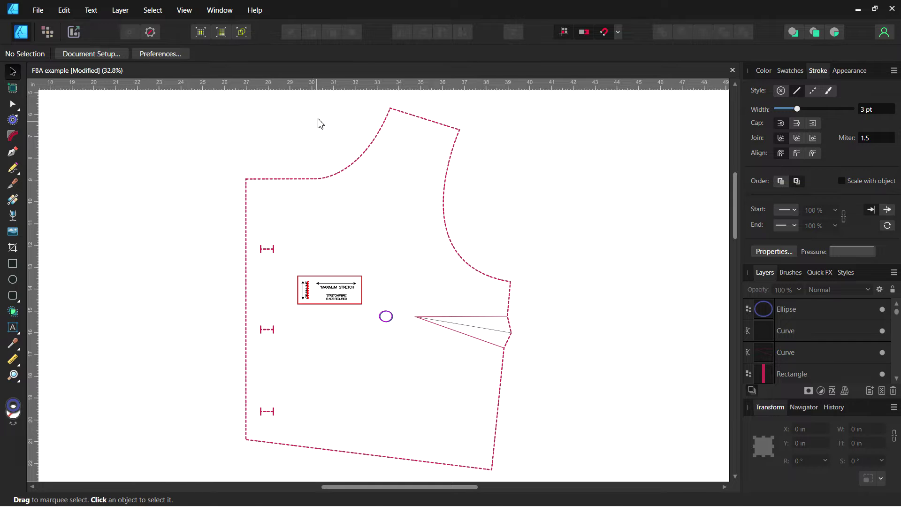
Place a horizontal and a vertical guide crossing at the ellipse's centre.
left_click_drag(362, 86, 389, 317)
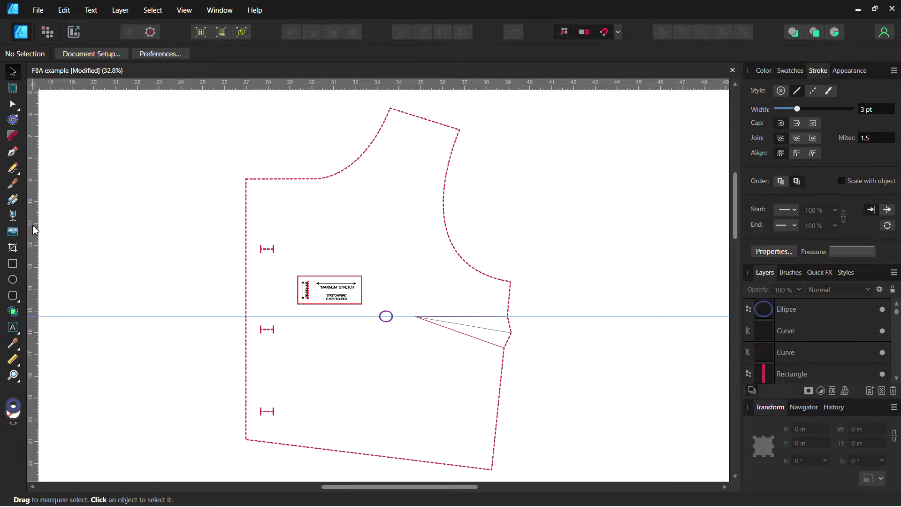
left_click_drag(34, 230, 387, 251)
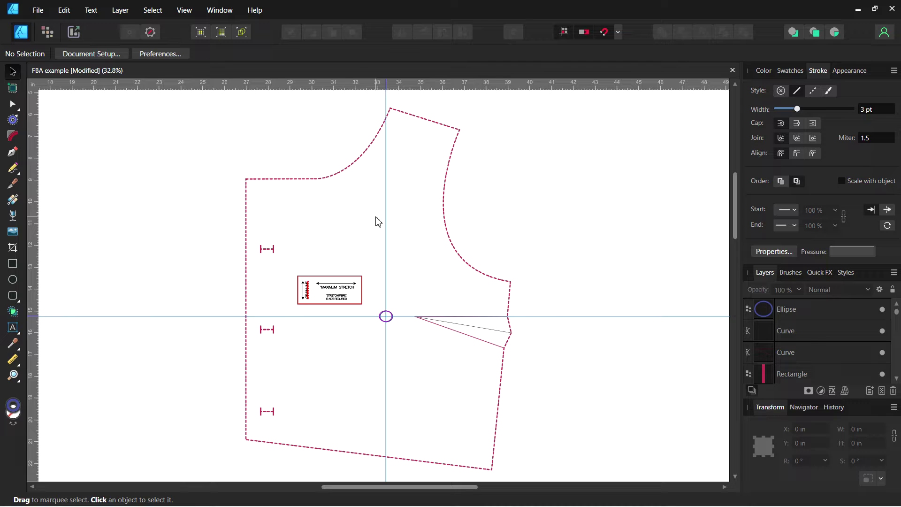
Duplicate the bodice pattern group in place, undoing the trial move of the copy.
left_click(343, 179)
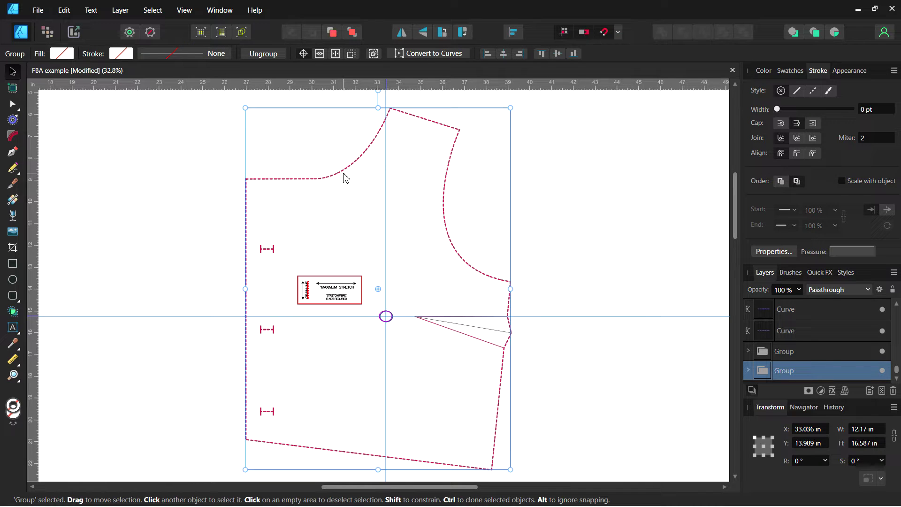
key("ctrl+bracketright")
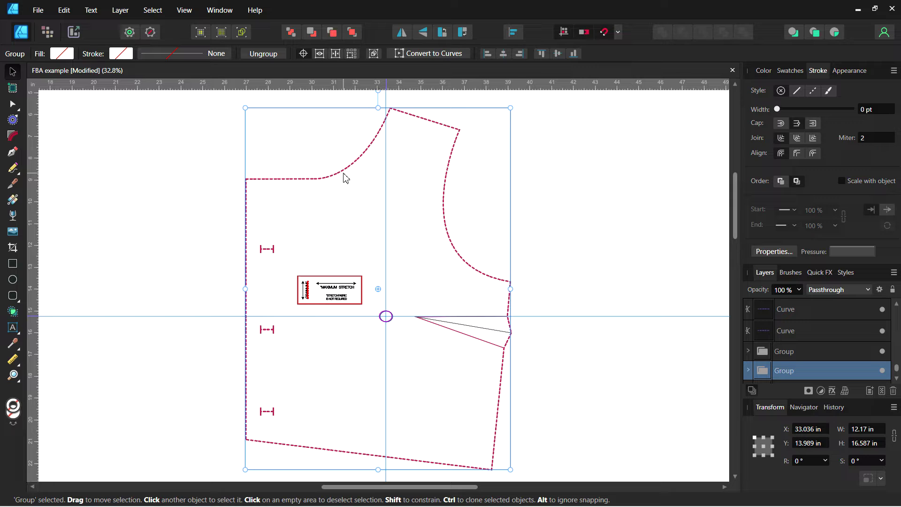
left_click_drag(344, 175, 408, 185)
key("ctrl+z")
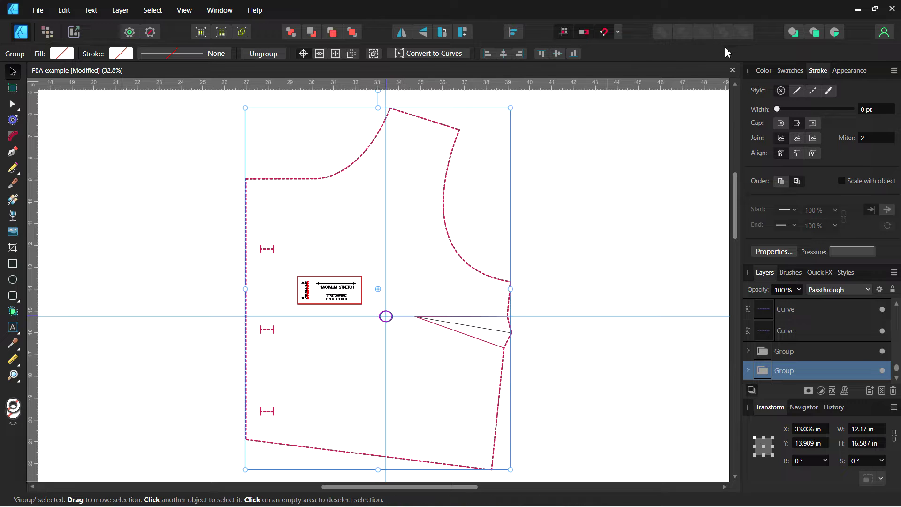
Give the duplicated pattern group a green fill of C 63, M 0, Y 100, K 0, leaving its strokes as they were.
left_click(764, 71)
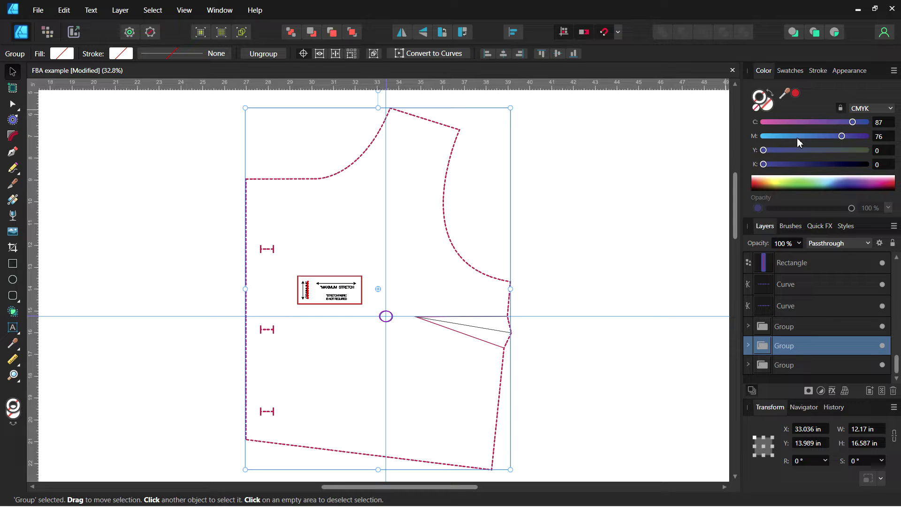
left_click(798, 185)
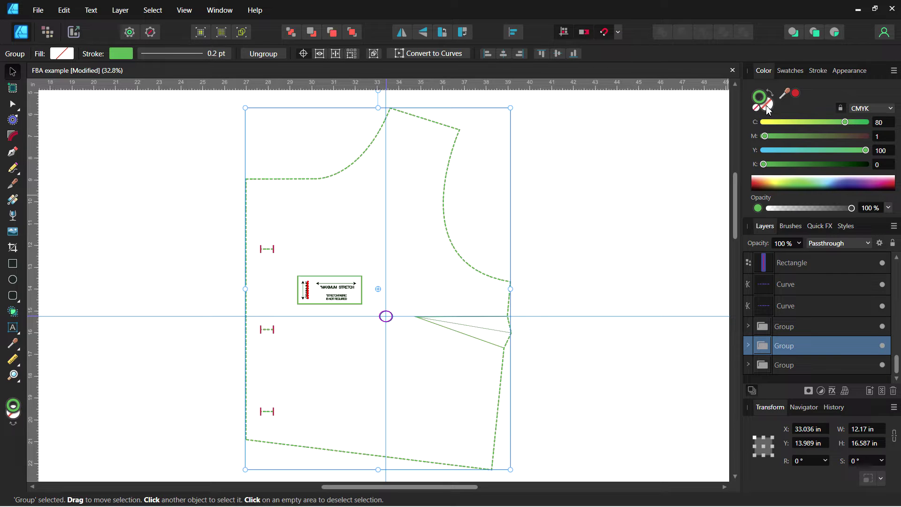
key("ctrl+z")
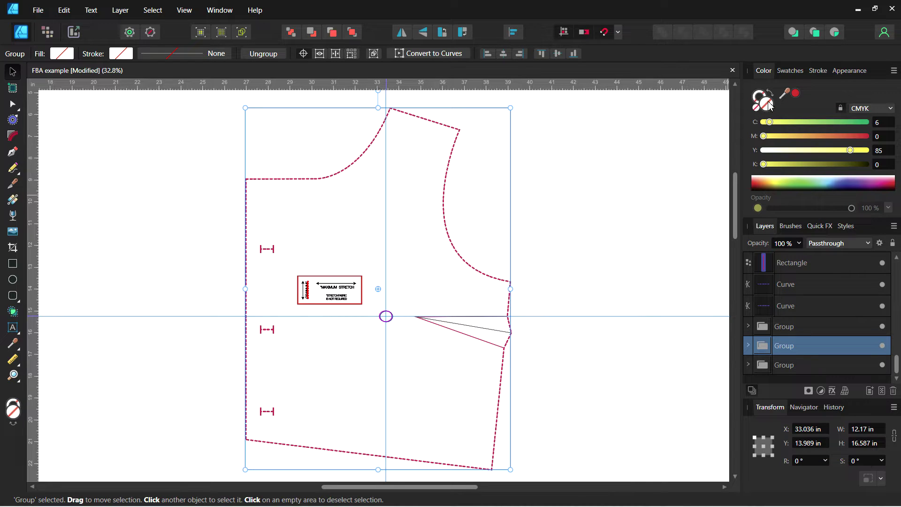
left_click(809, 183)
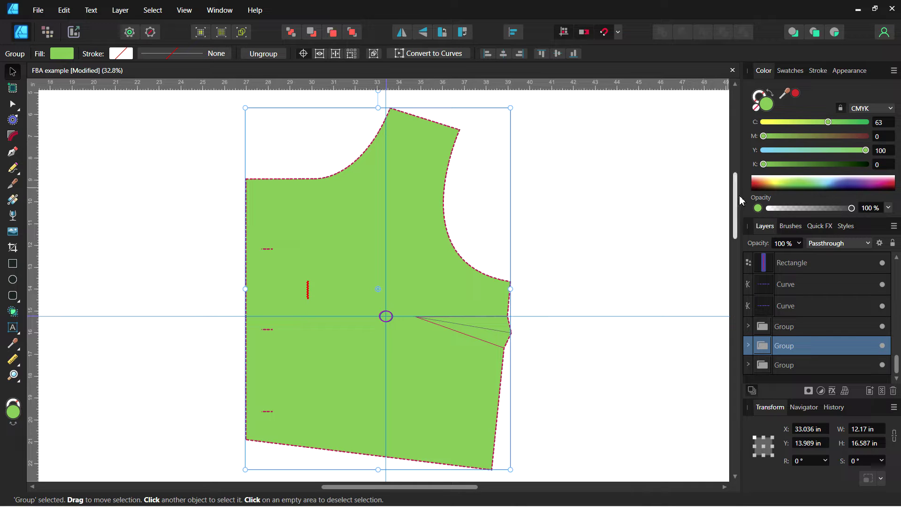
left_click(564, 247)
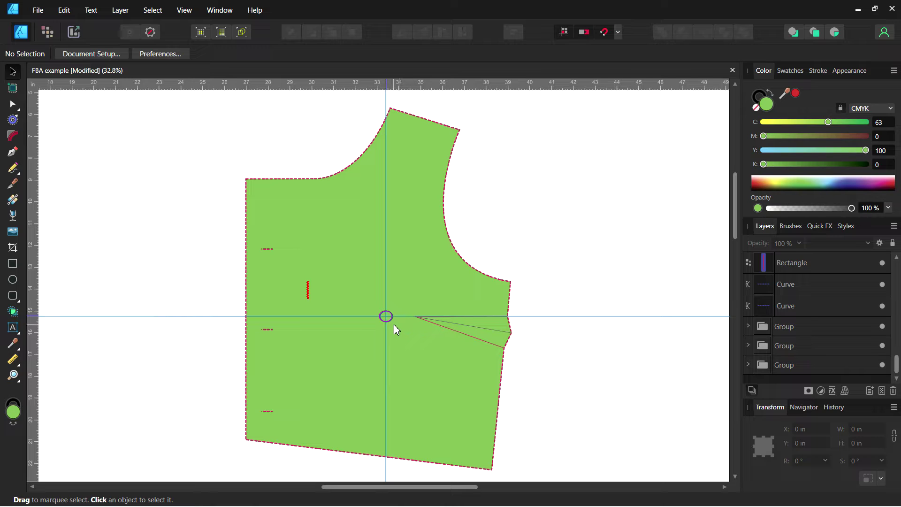
Draw a line with the Pen tool from the ellipse's centre through the dart tip to the dart's outer point on the side seam.
scroll(397, 322, "up", 3)
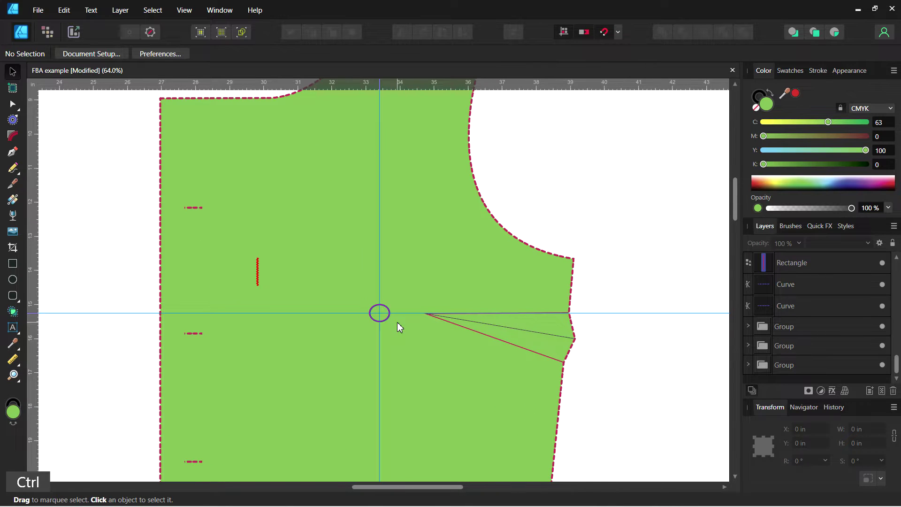
scroll(397, 322, "up", 1)
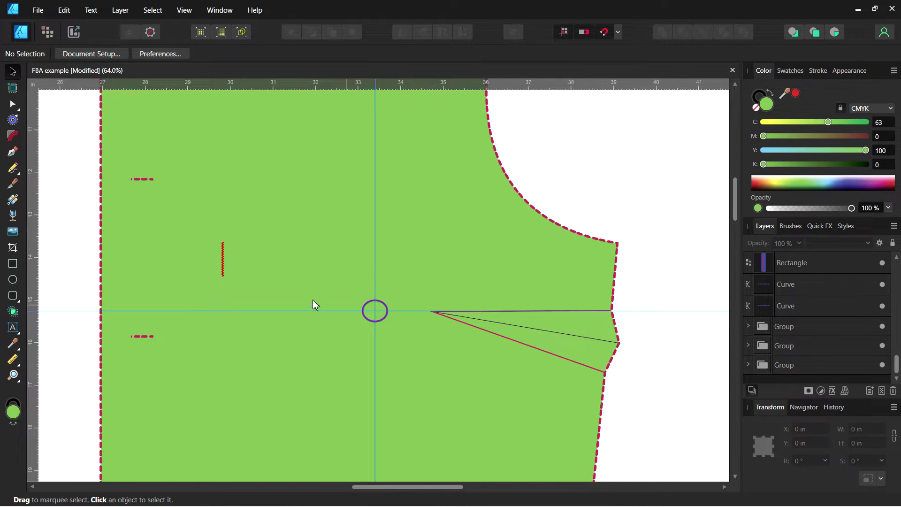
left_click(11, 154)
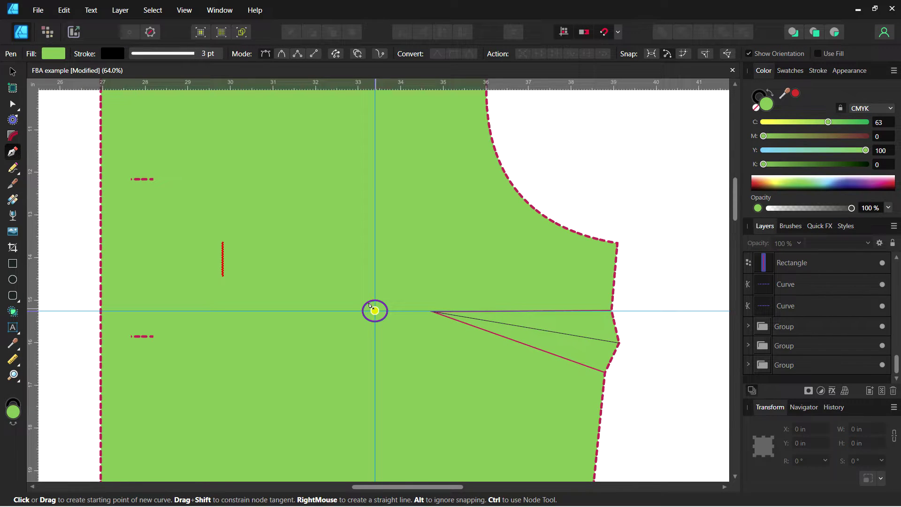
left_click(375, 310)
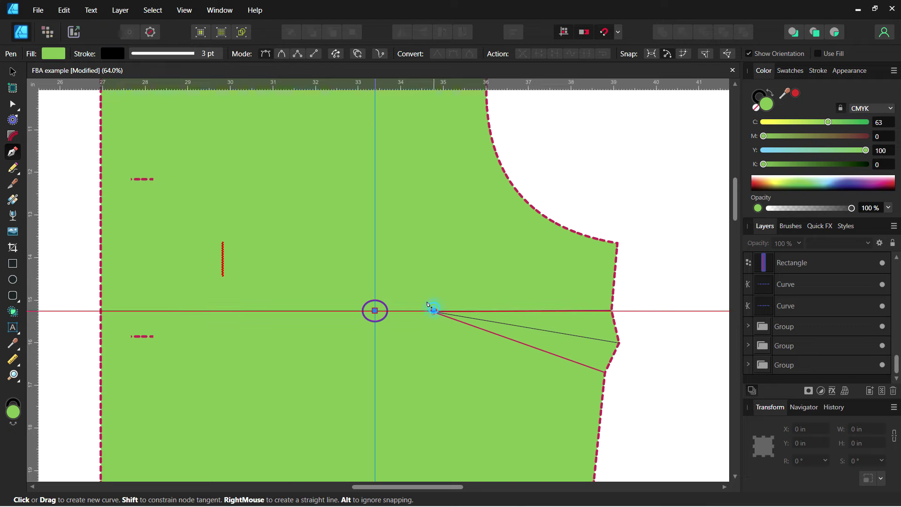
left_click(431, 308)
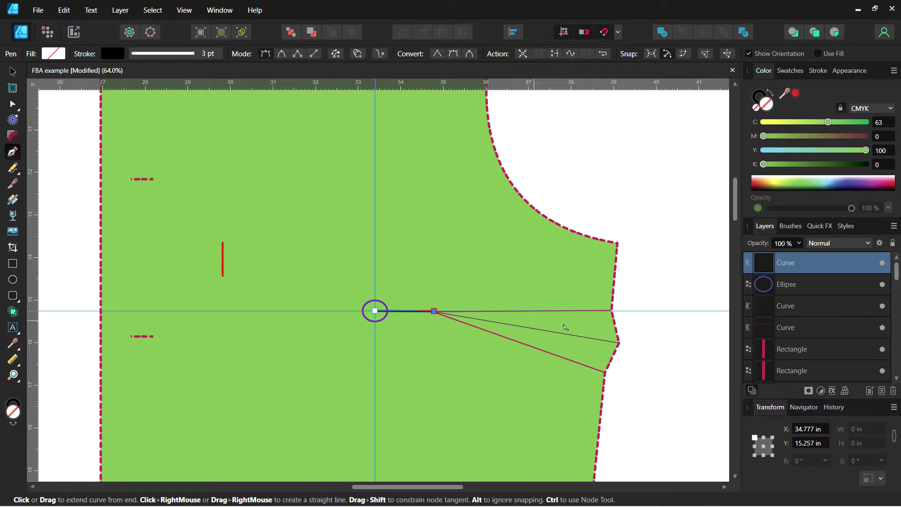
left_click(616, 341)
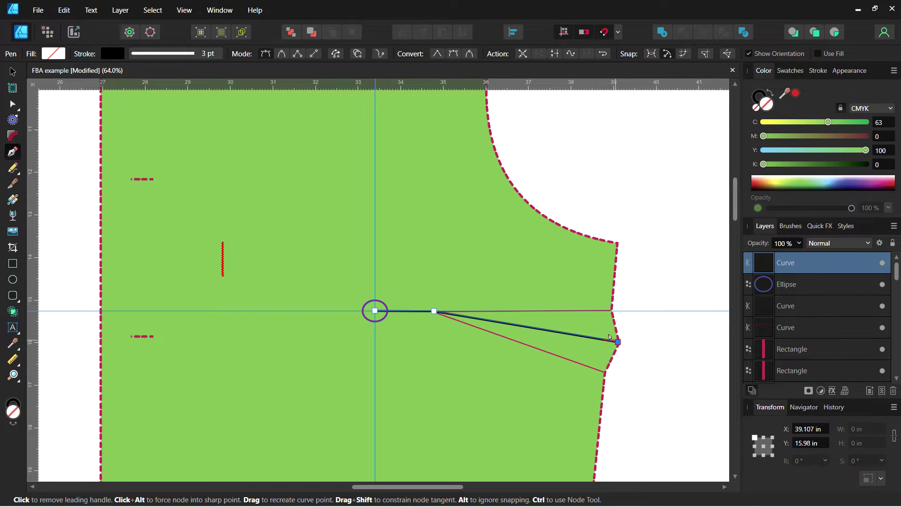
key("Escape")
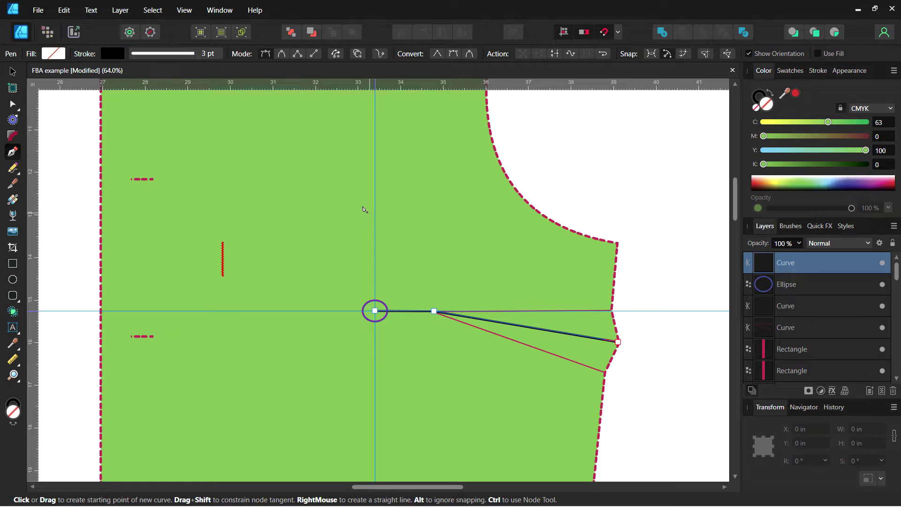
Select the green bodice outline and the new dart line, and cut straight up from the hem past the ellipse with the Knife tool.
scroll(364, 210, "down", 4, "ctrl")
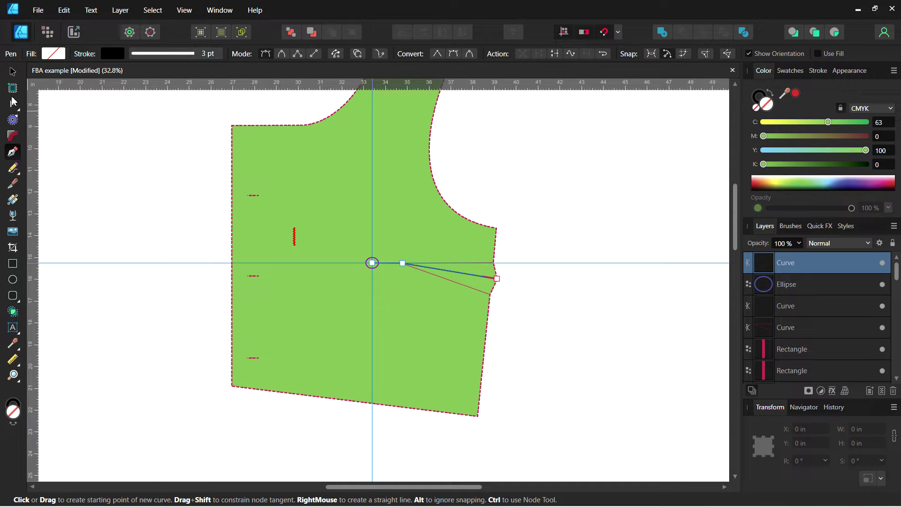
left_click(12, 104)
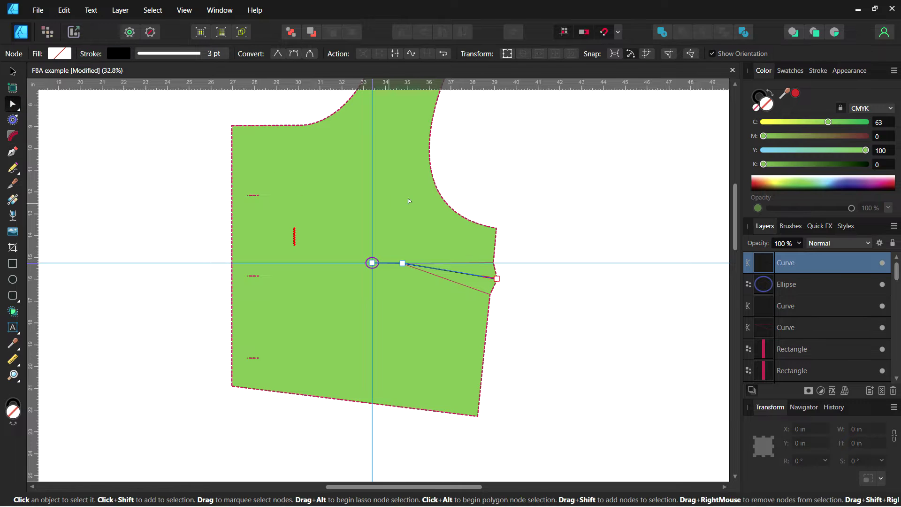
left_click(439, 196)
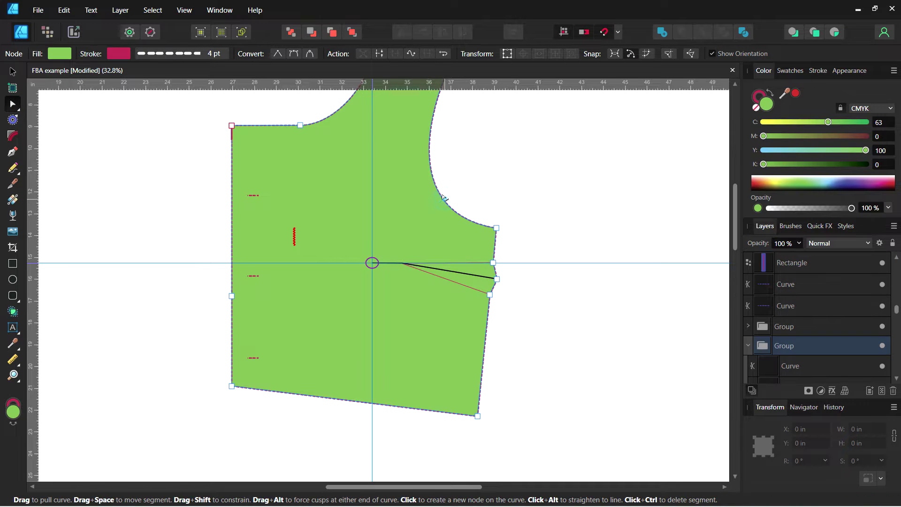
left_click(386, 262, "shift")
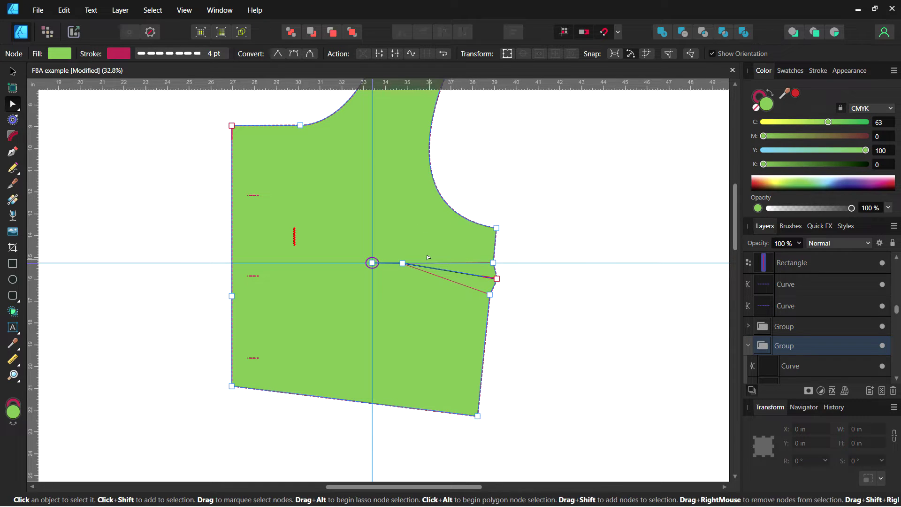
scroll(424, 272, "up", 2)
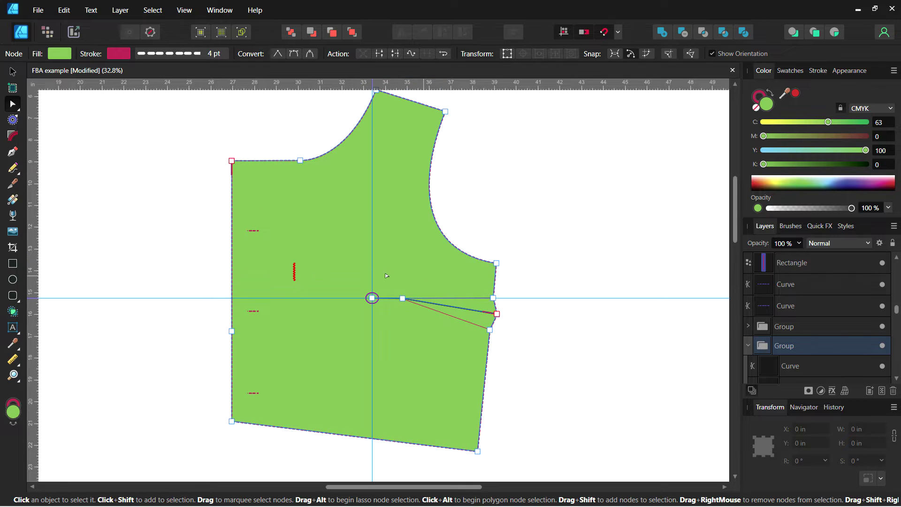
left_click(13, 183)
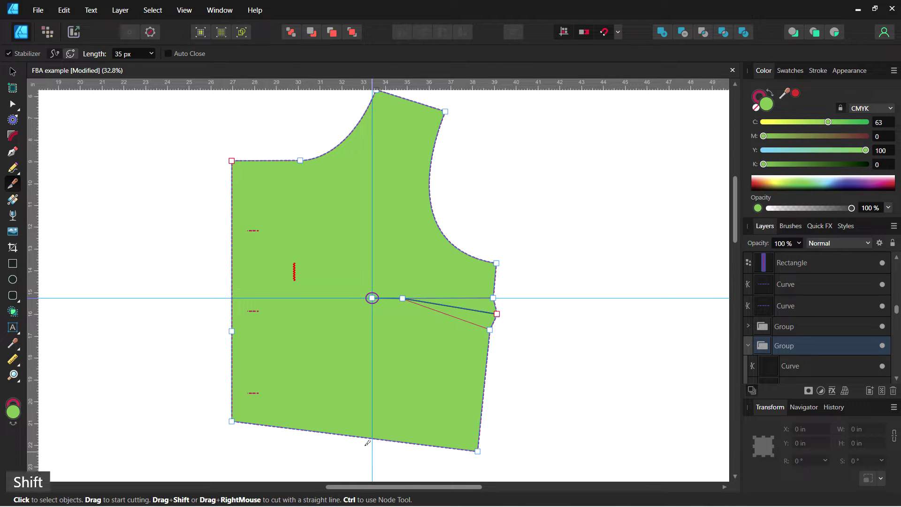
left_click_drag(370, 452, 371, 257)
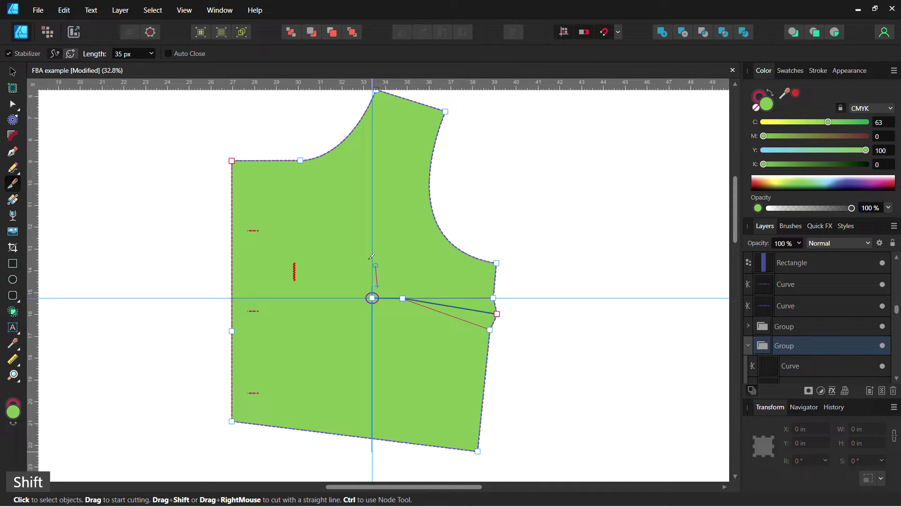
left_click_drag(371, 257, 371, 256)
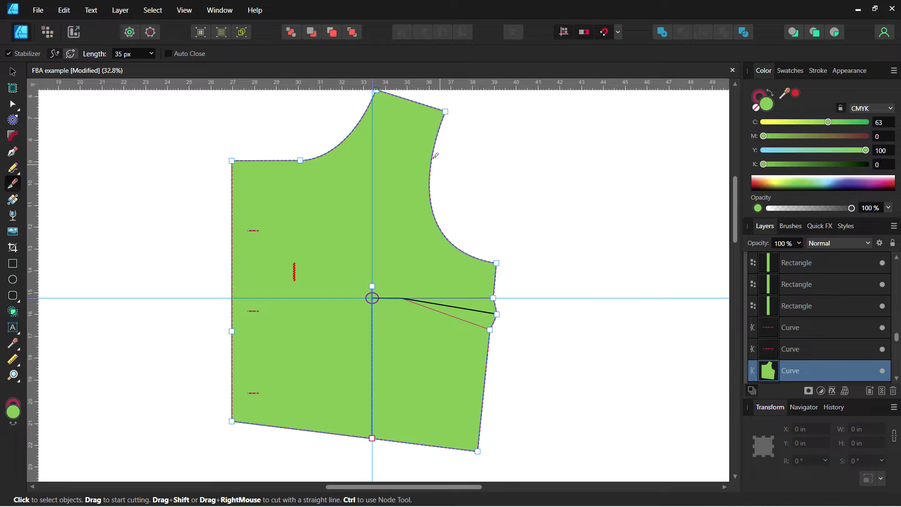
Cut the green bodice with a straight knife line from the armhole curve through the ellipse's centre, and clear the selection.
left_click_drag(440, 165, 342, 297)
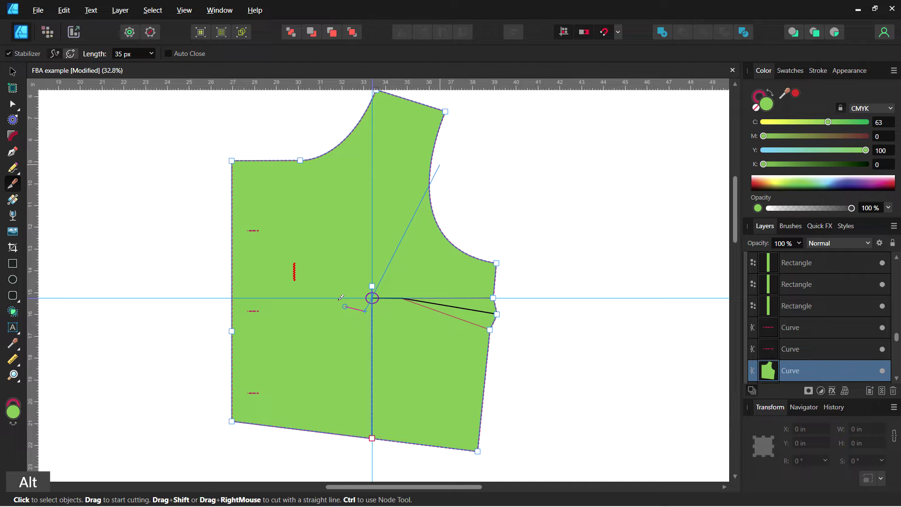
left_click_drag(341, 297, 340, 297)
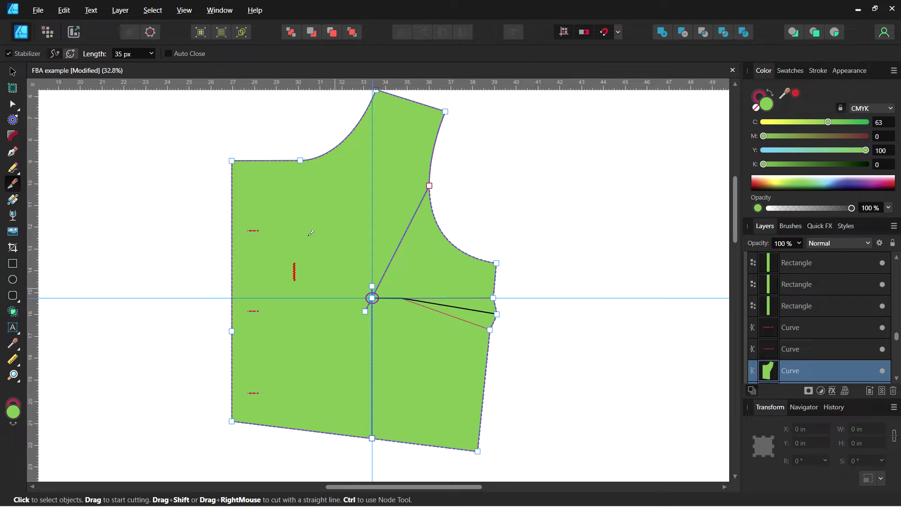
left_click(13, 71)
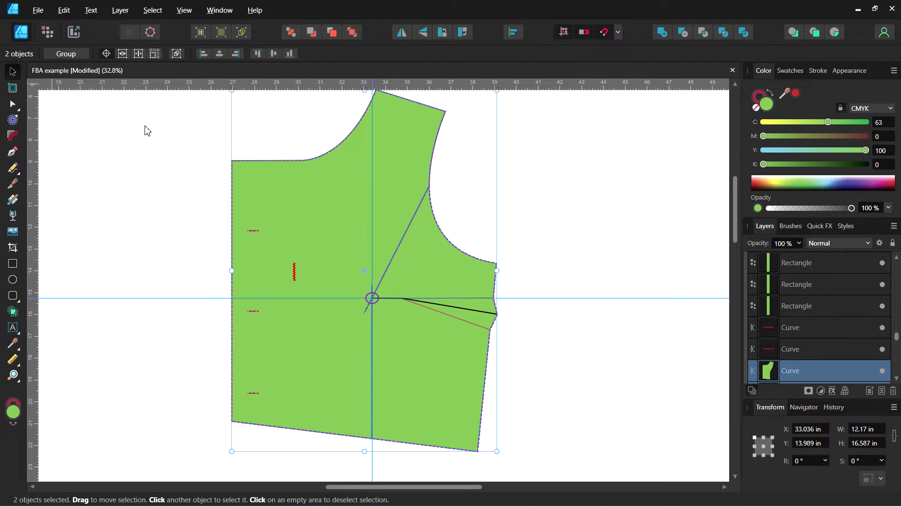
left_click(532, 225)
Select the cut green pattern group and move it about 0.36 in sideways toward the side seam.
left_click(471, 256)
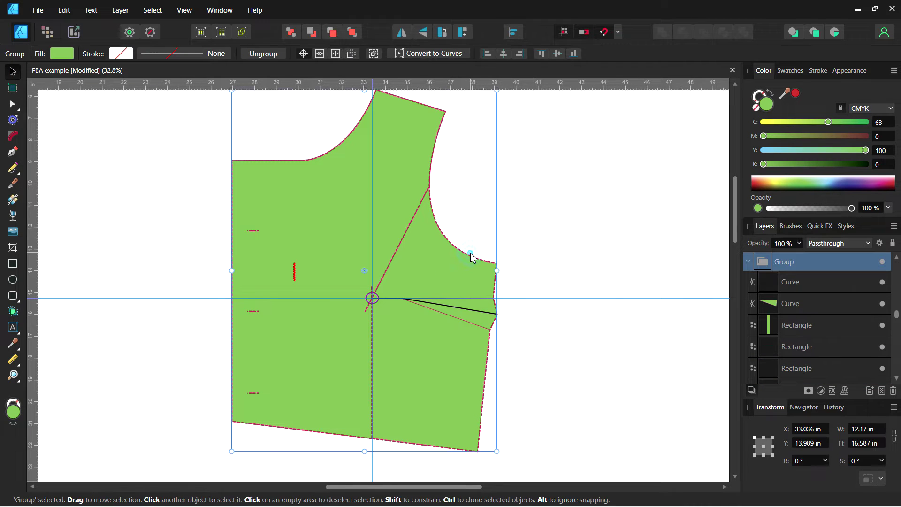
left_click(258, 158)
left_click(263, 156)
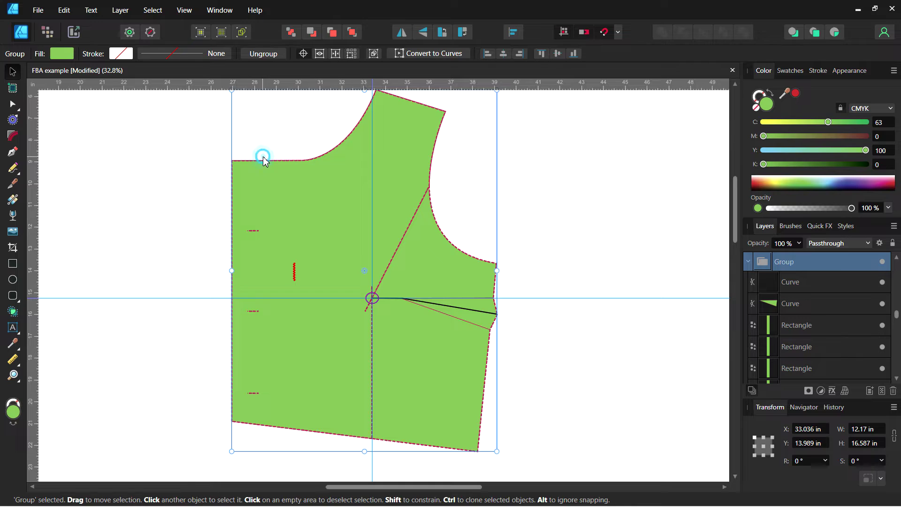
left_click(483, 261)
left_click_drag(490, 265, 492, 266)
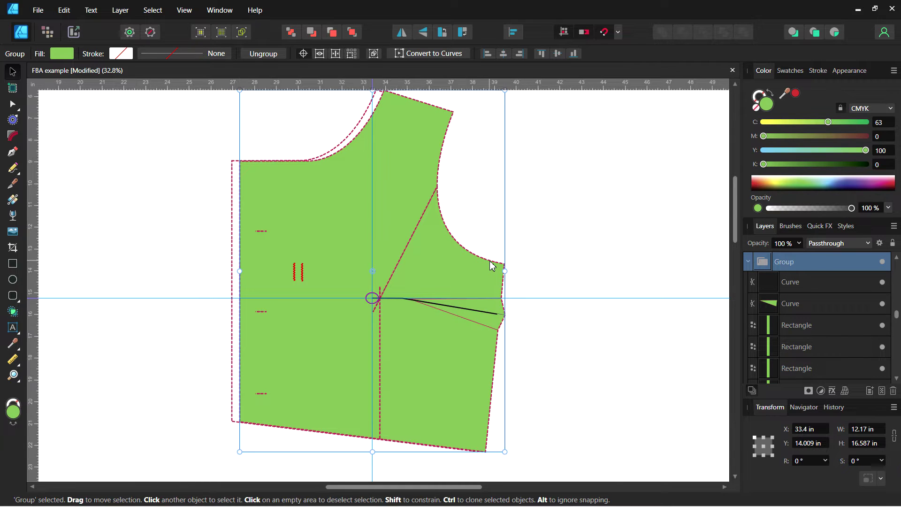
Undo the last sideways move of the green pattern group and reselect the whole group.
key("ctrl+z")
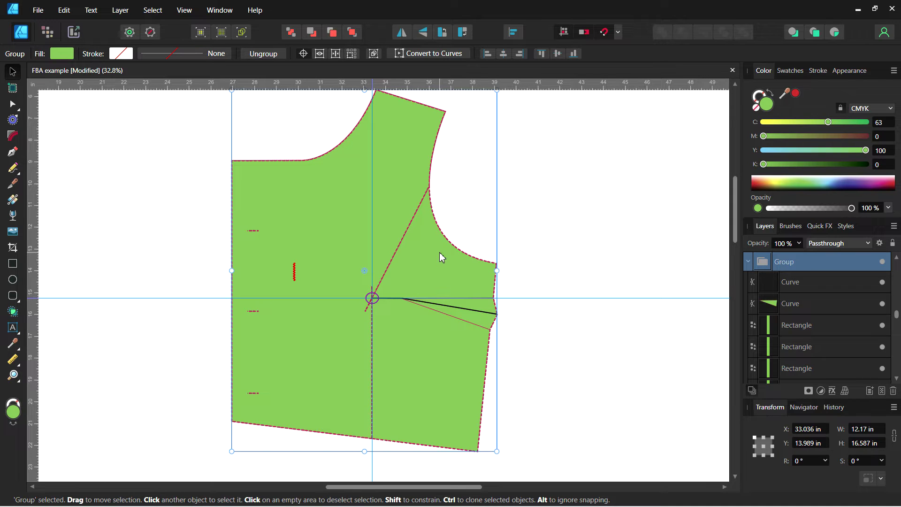
left_click(469, 237)
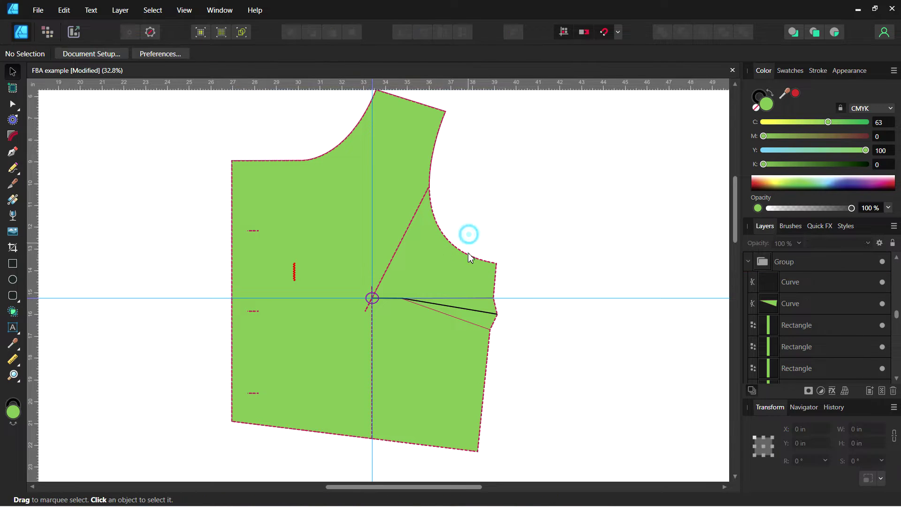
left_click(468, 257)
left_click(372, 297)
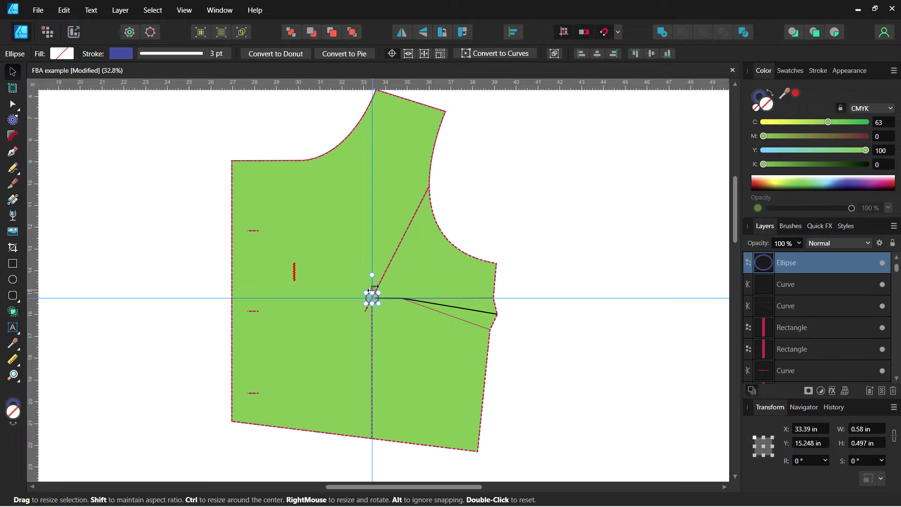
left_click(392, 266)
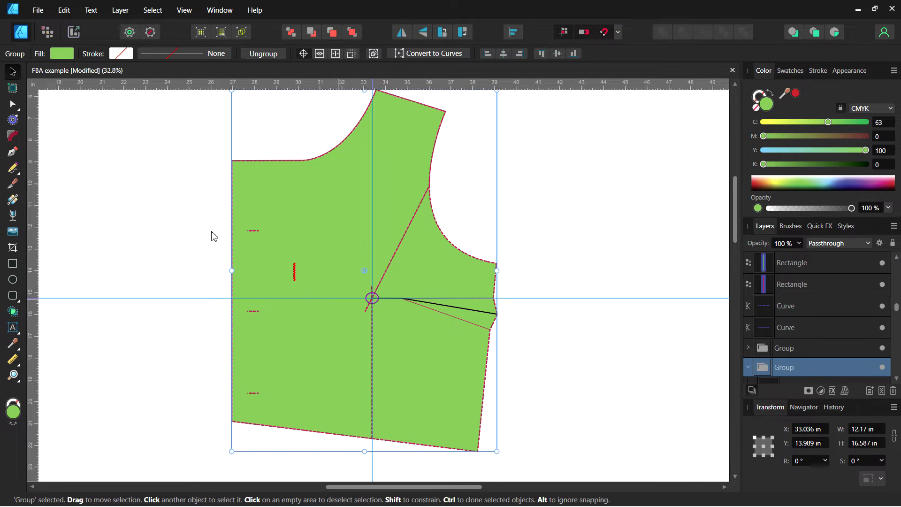
Check the cuts in the green bodice by individually selecting the centre-front piece and the side piece.
left_click(13, 184)
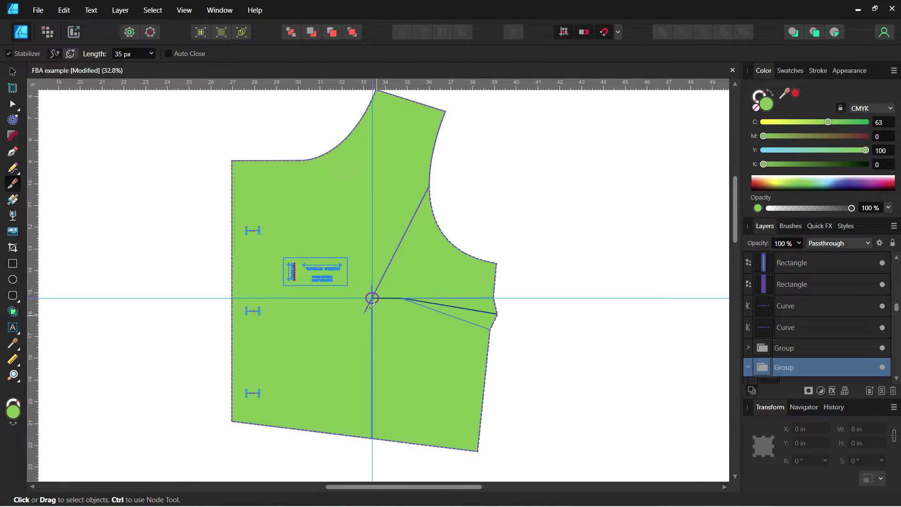
scroll(371, 306, "left", 2)
scroll(404, 301, "down", 1)
scroll(443, 301, "up", 3)
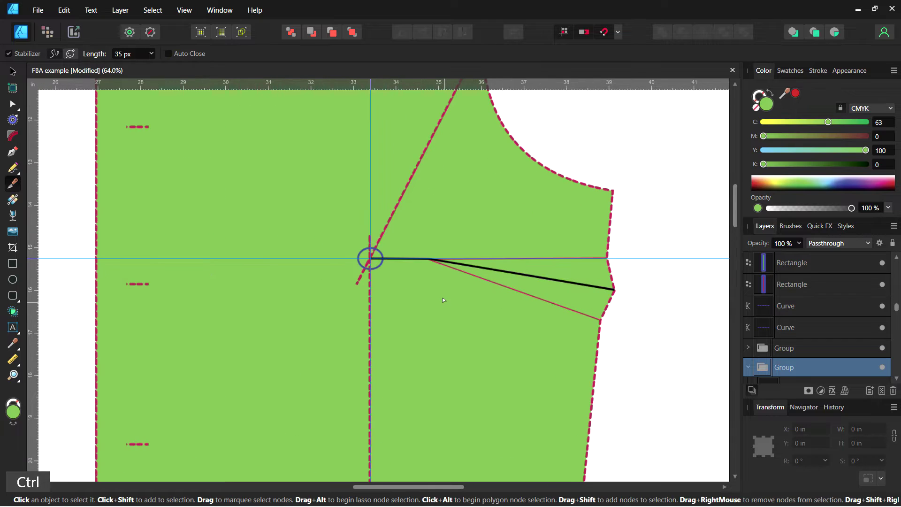
key("F10")
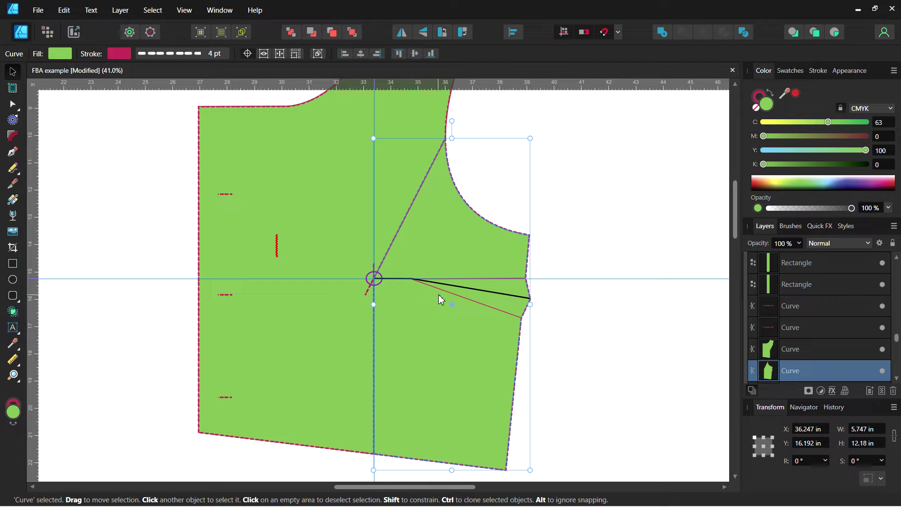
scroll(420, 314, "up", 1)
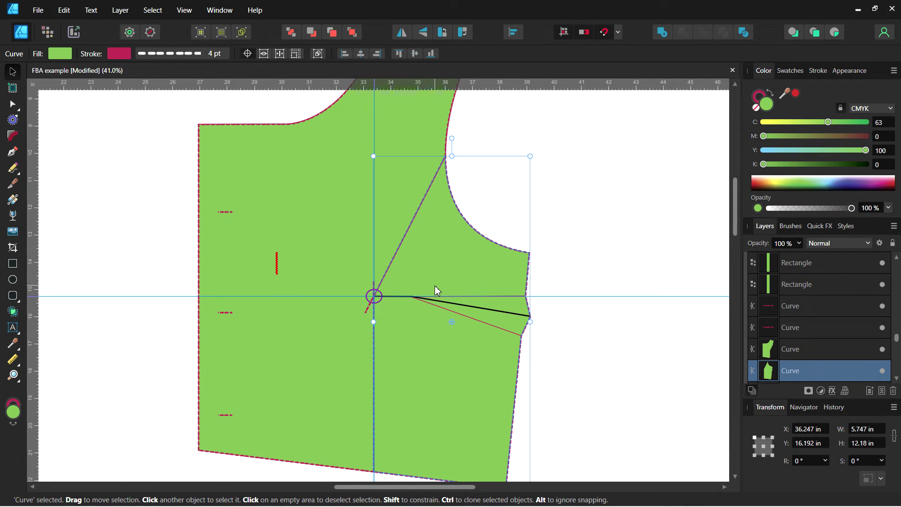
scroll(436, 290, "down", 2)
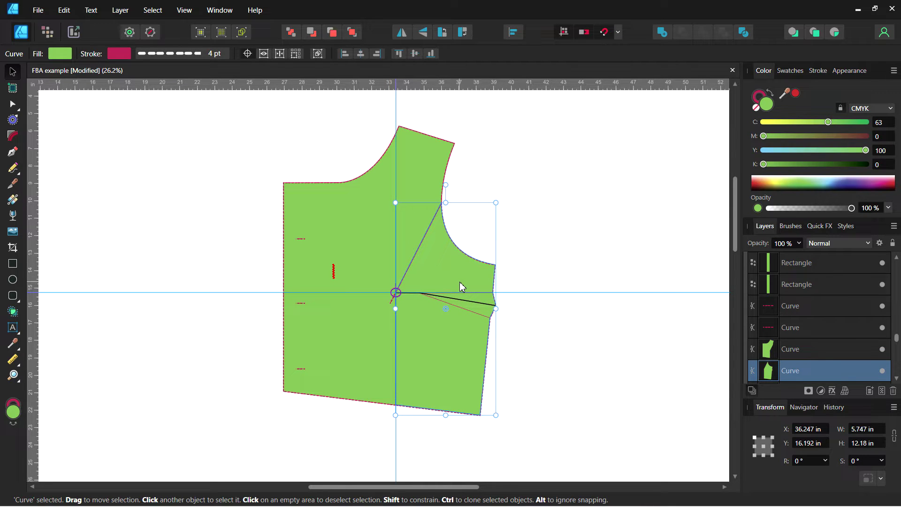
left_click(338, 182)
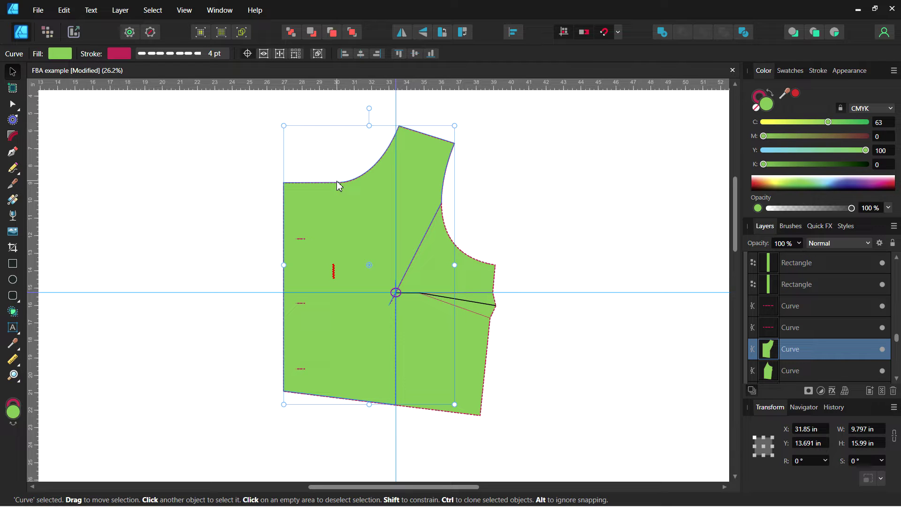
left_click(477, 263)
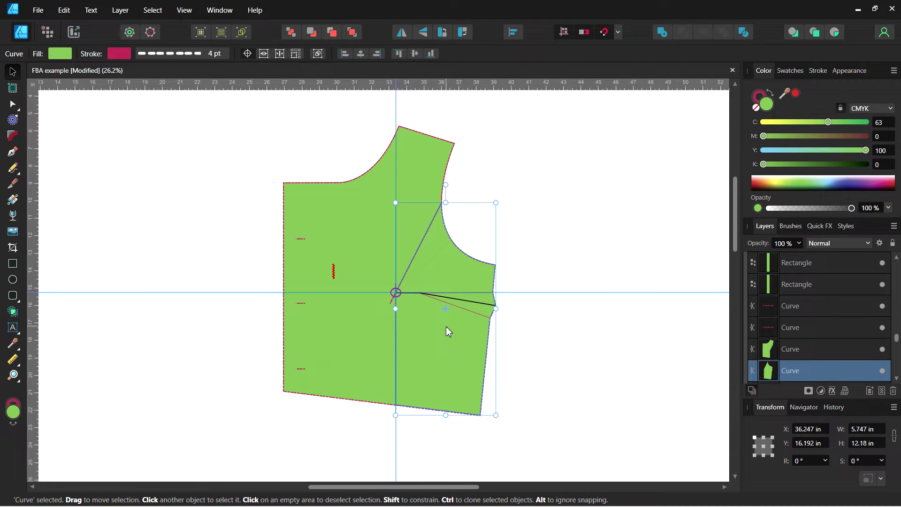
Try rotating the side piece alone by about 15.7° around the point where the diagonal cut meets the armhole.
scroll(446, 325, "up", 1, "ctrl")
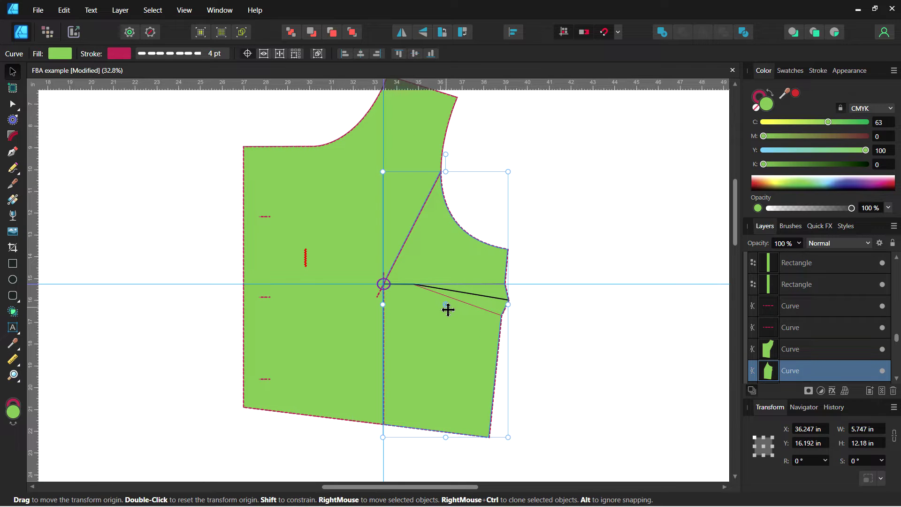
left_click_drag(448, 309, 443, 180)
scroll(456, 209, "up", 5, "ctrl")
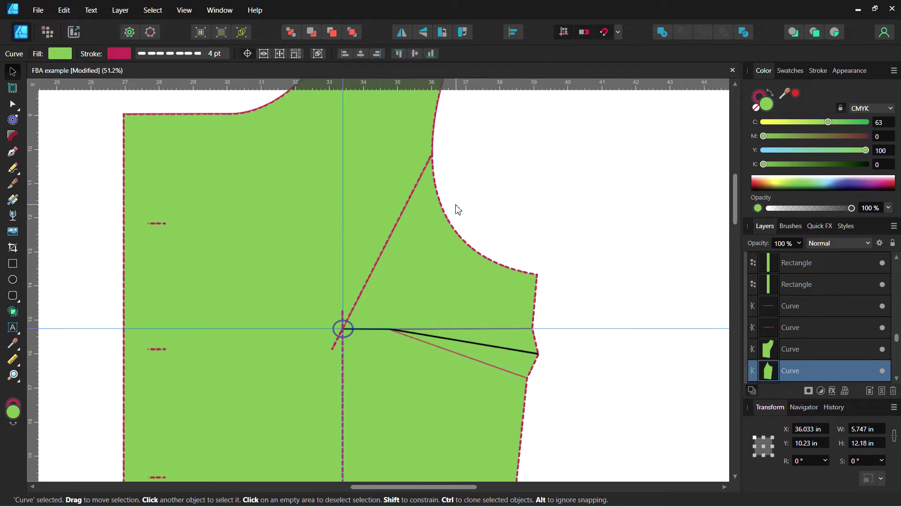
scroll(415, 136, "up", 1)
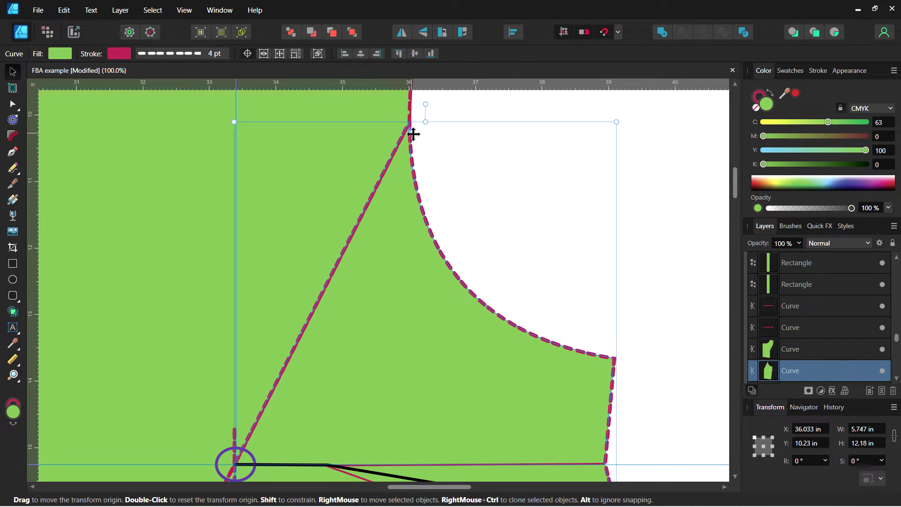
left_click_drag(412, 133, 409, 123)
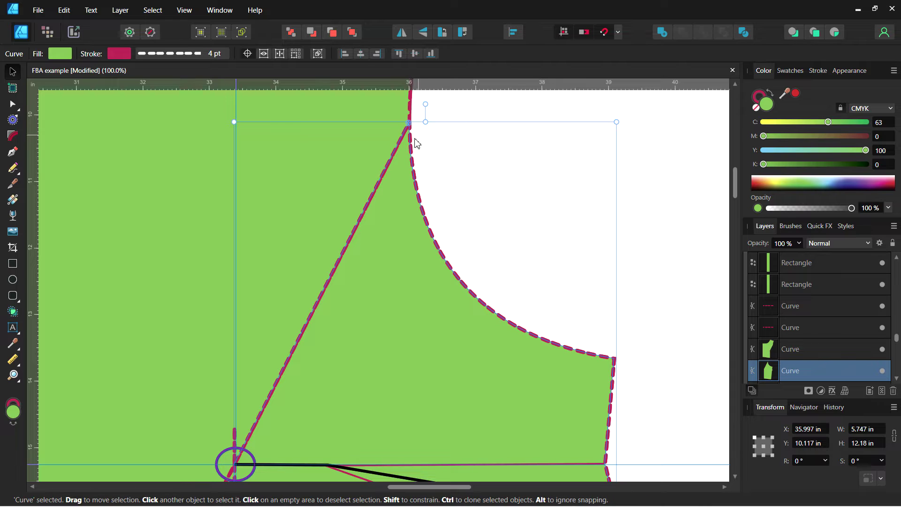
scroll(413, 143, "up", 1, "ctrl")
scroll(412, 143, "up", 2)
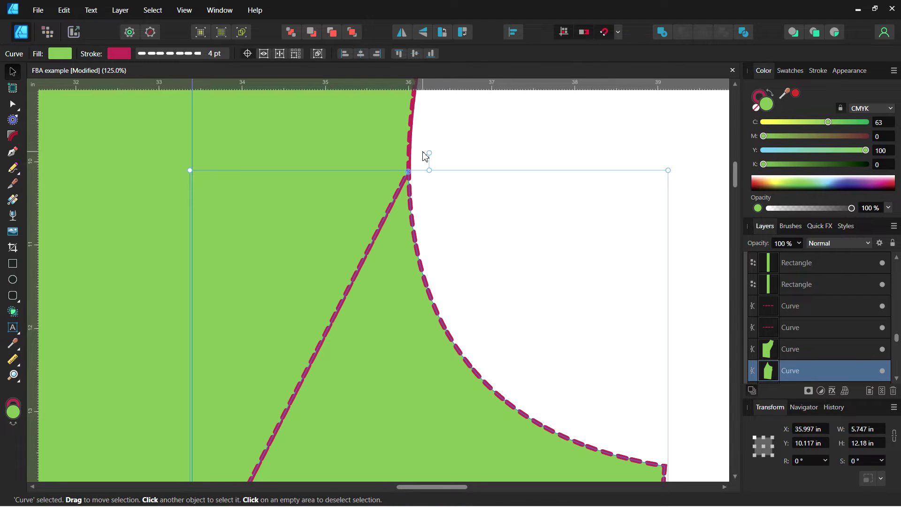
scroll(424, 157, "down", 6, "ctrl")
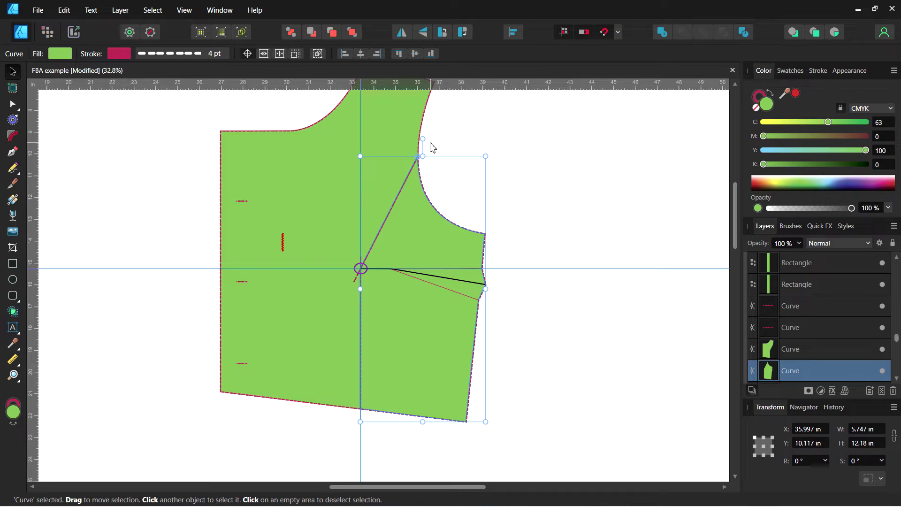
left_click_drag(424, 140, 423, 141)
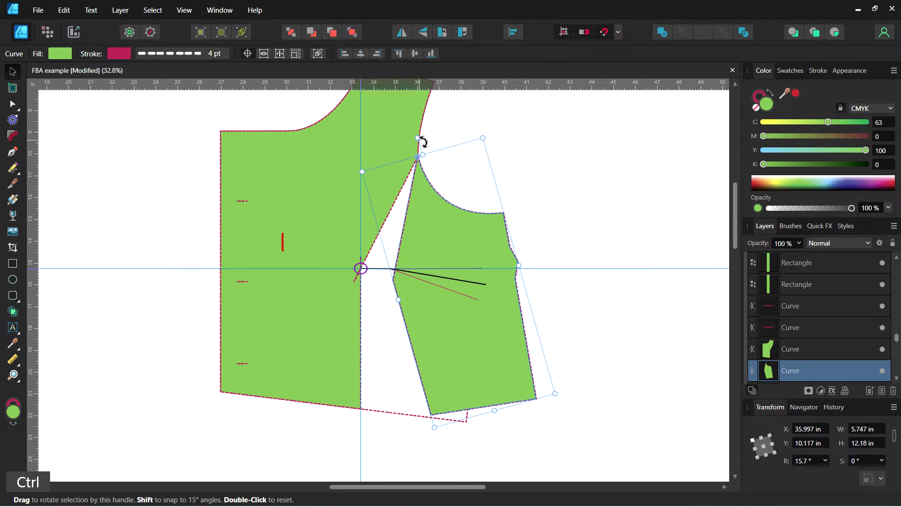
key("ctrl+z")
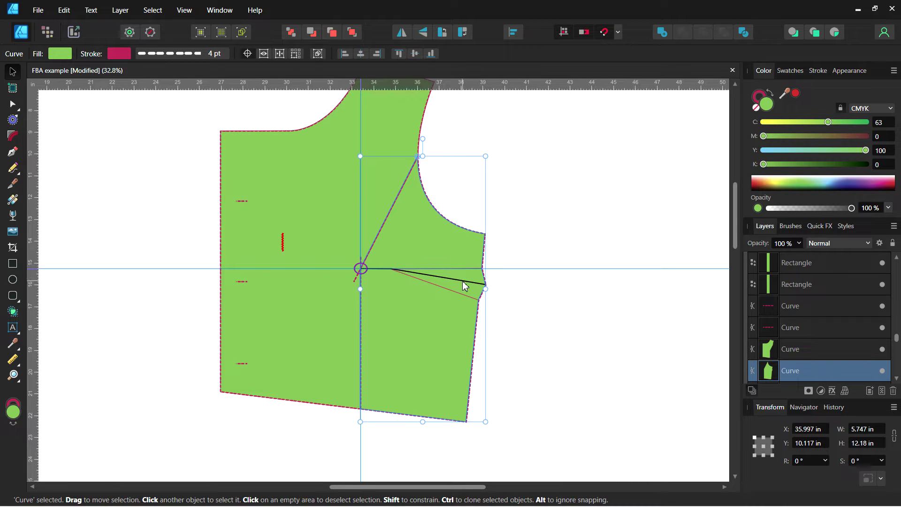
Add the dart lines to the selected side piece and group the three objects together.
left_click(463, 281, "shift")
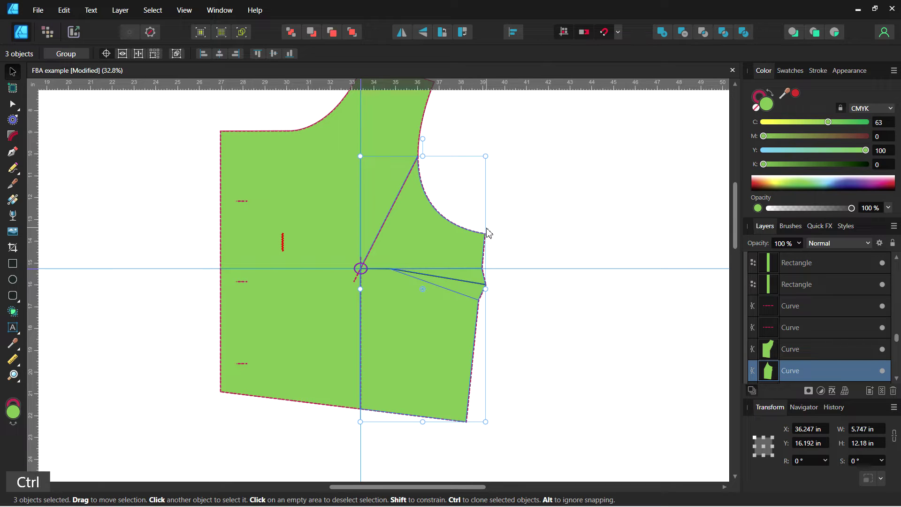
key("ctrl+g")
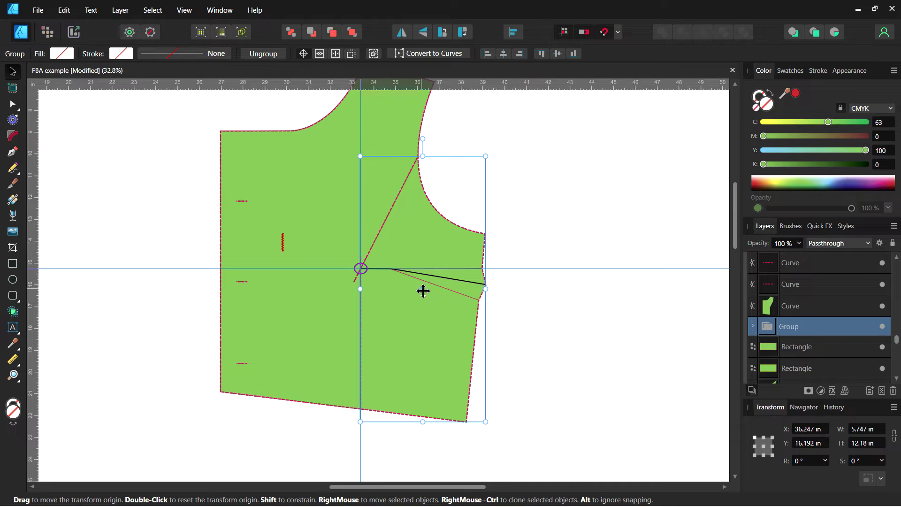
Place the side group's transform origin where the diagonal cut meets the armhole, and rotate the group outward by about 11.6°.
left_click_drag(422, 292, 420, 162)
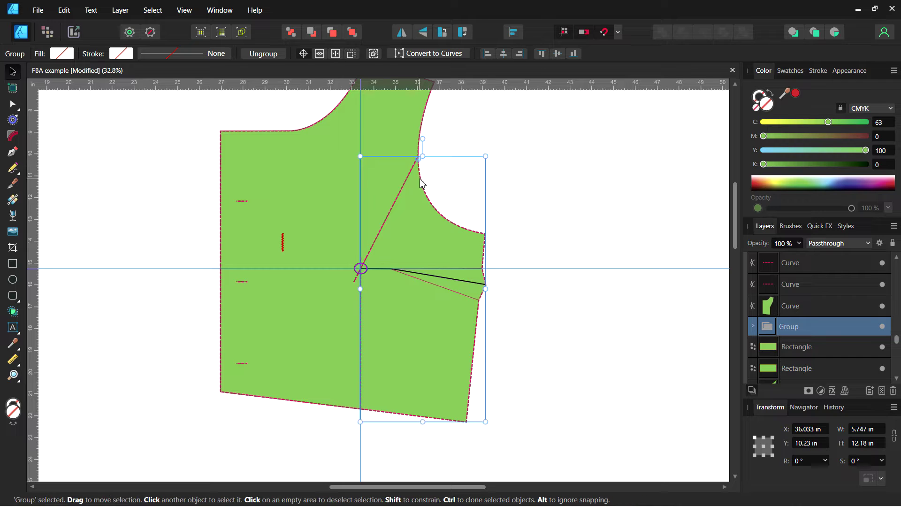
scroll(422, 178, "up", 3)
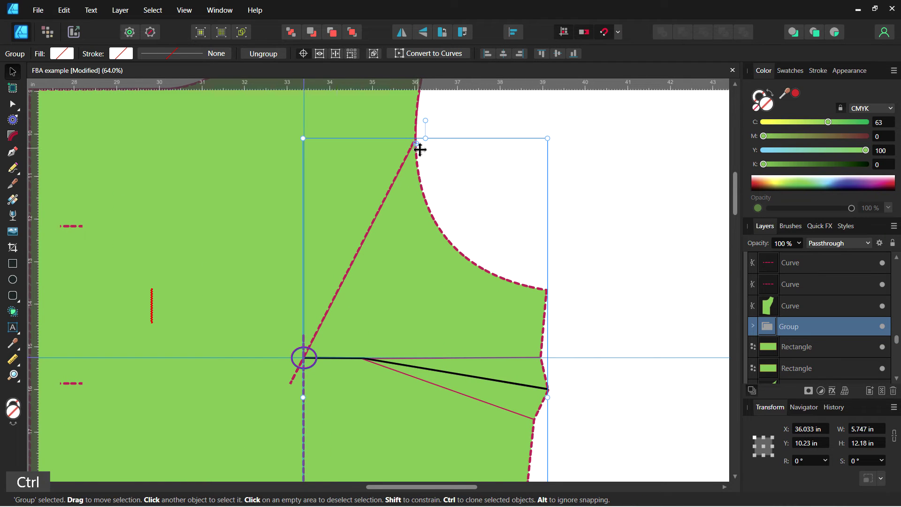
left_click_drag(417, 143, 416, 141)
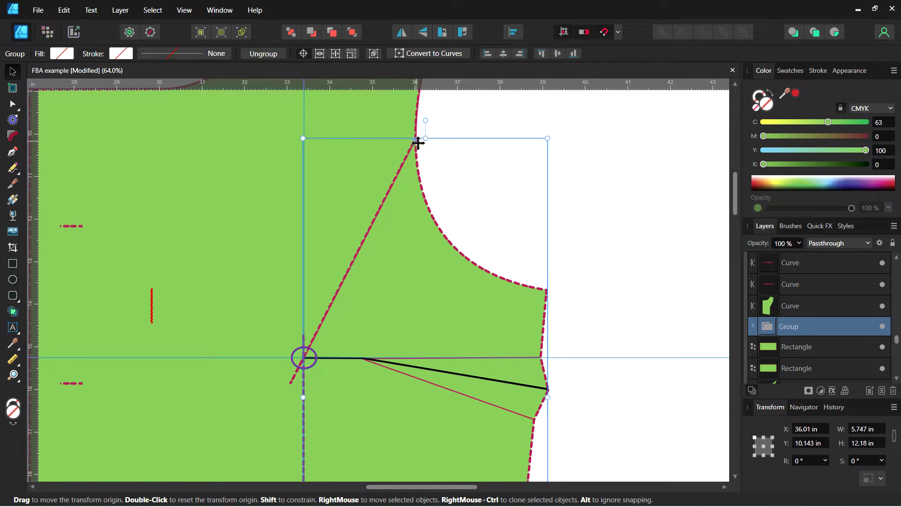
scroll(432, 209, "down", 2)
scroll(435, 213, "down", 1)
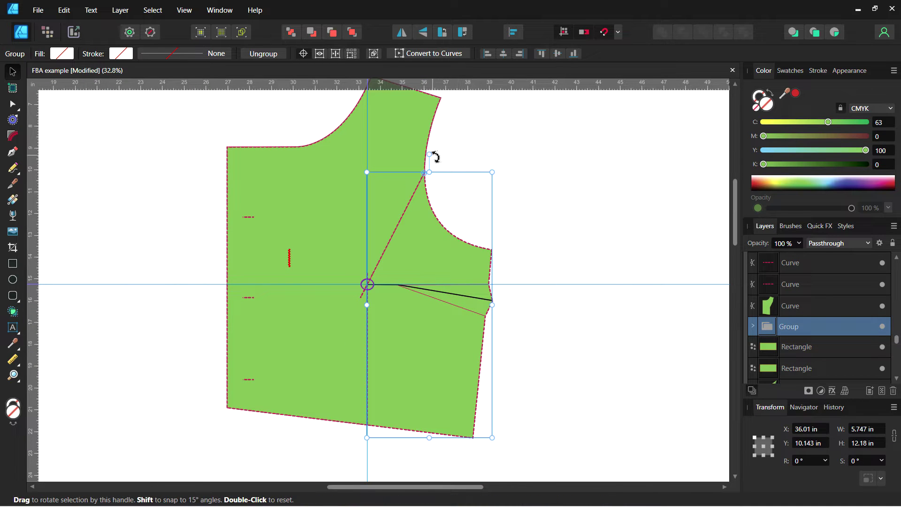
left_click_drag(428, 154, 430, 153)
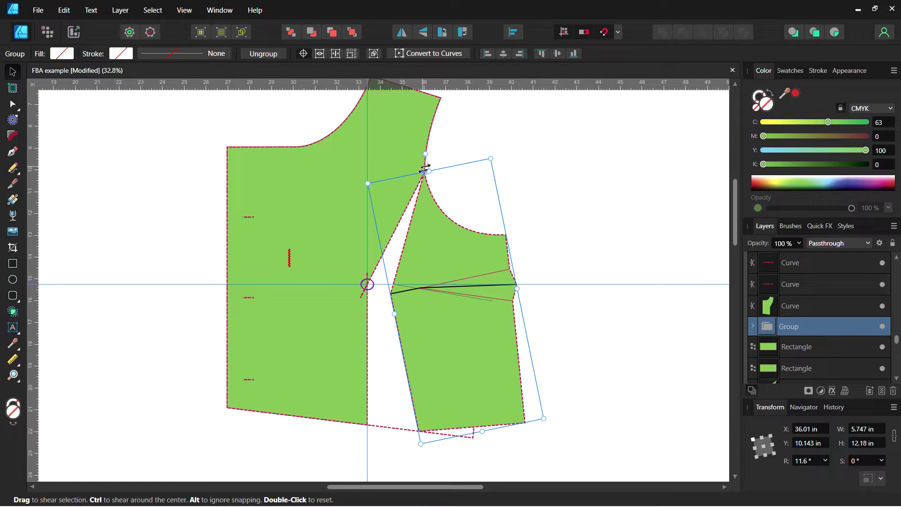
left_click(199, 214)
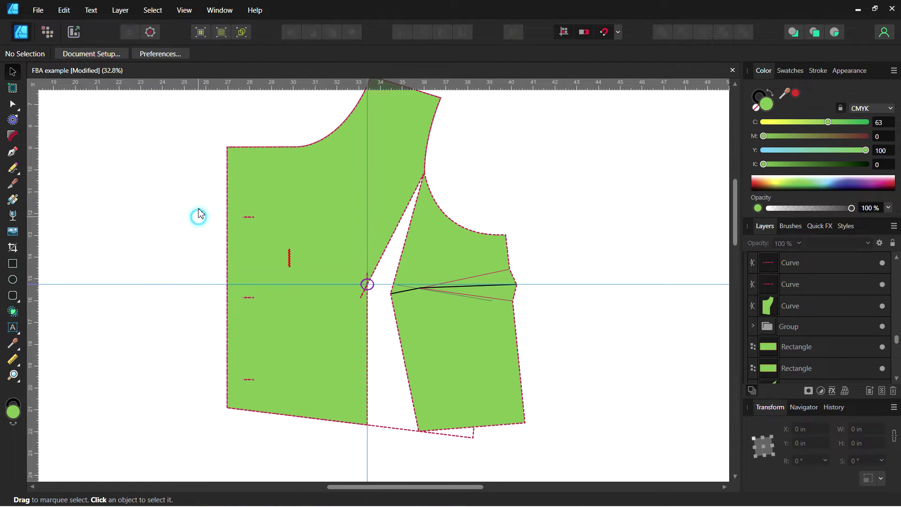
left_click(184, 10)
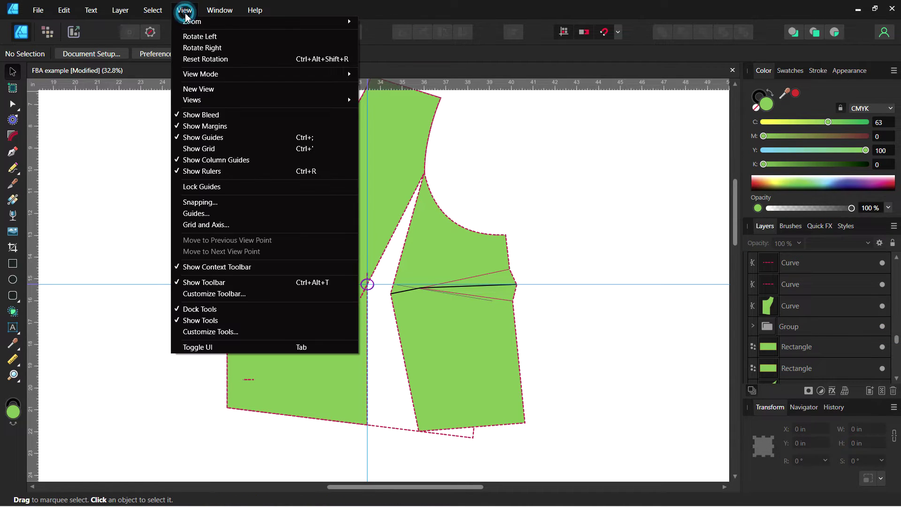
left_click(209, 149)
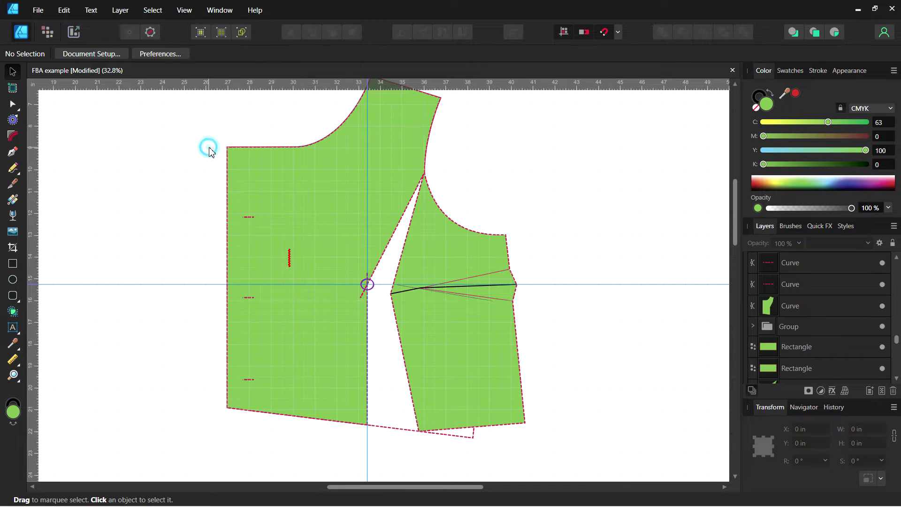
left_click(182, 10)
left_click(220, 150)
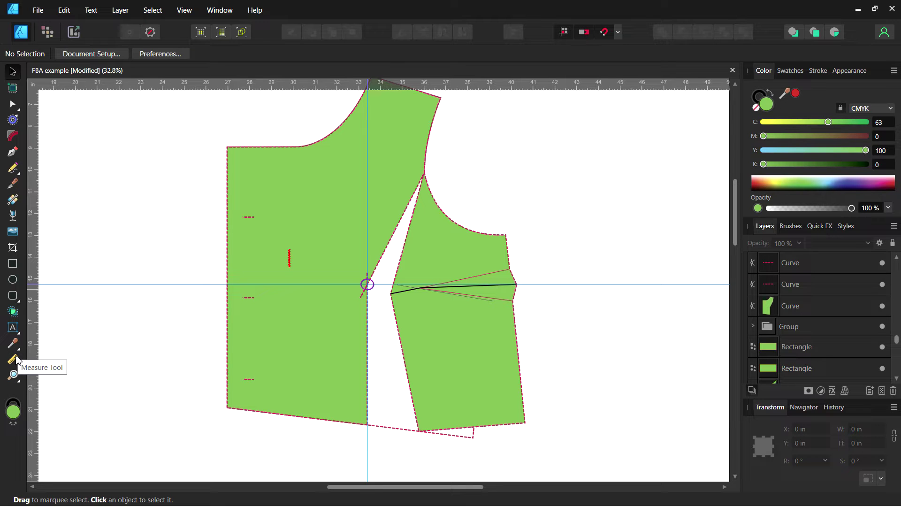
Draw a small rectangle about 0.69 in high beside the armhole, 1 in wide, and make its fill yellow with cyan at 6.
left_click(12, 263)
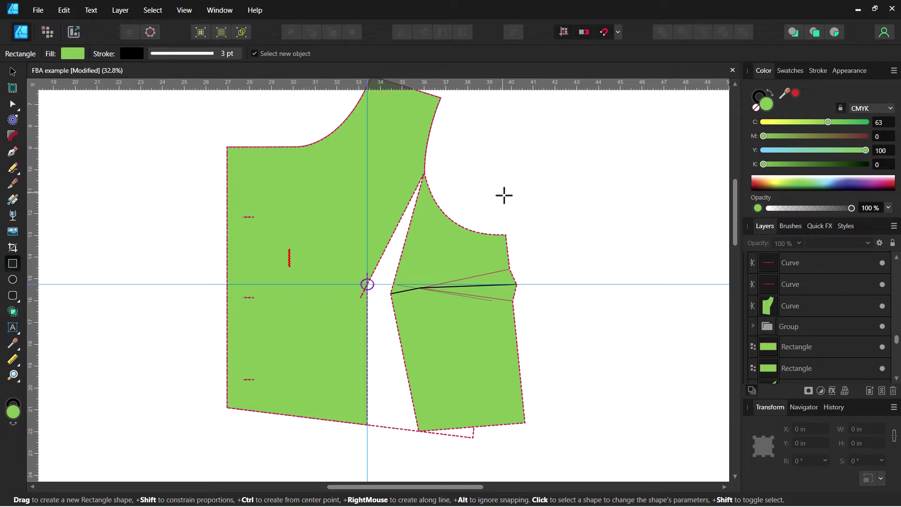
left_click_drag(500, 191, 535, 210)
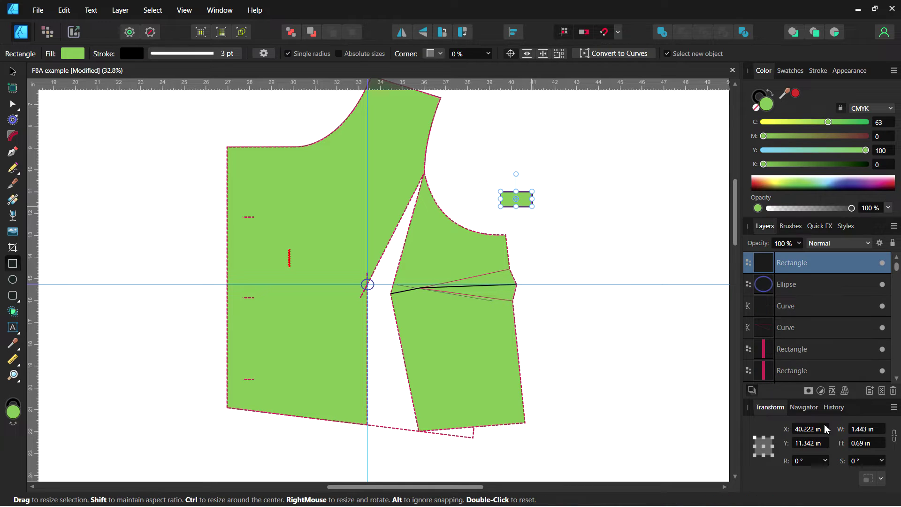
left_click(865, 428)
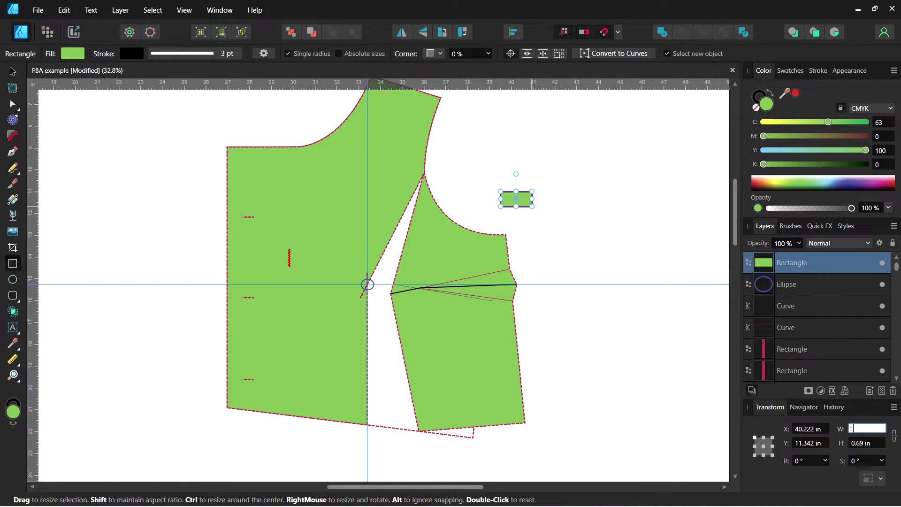
type("1")
key("Return")
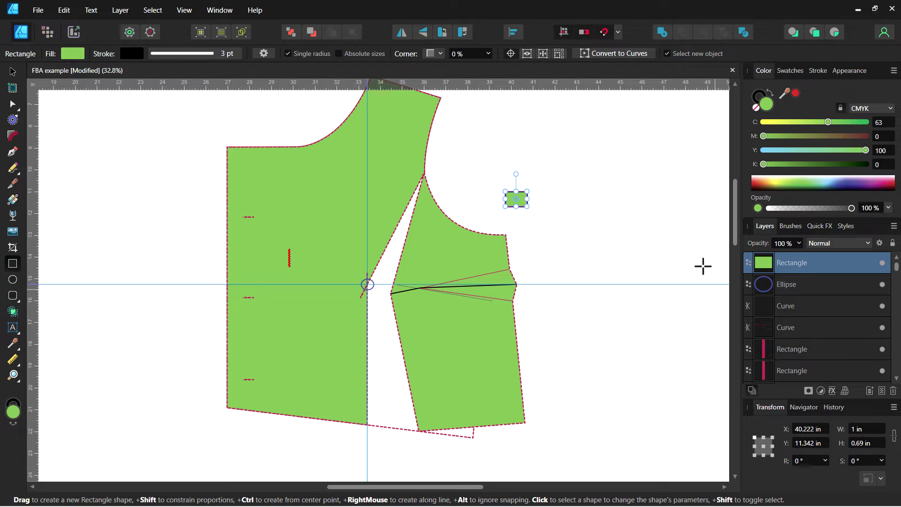
left_click(770, 122)
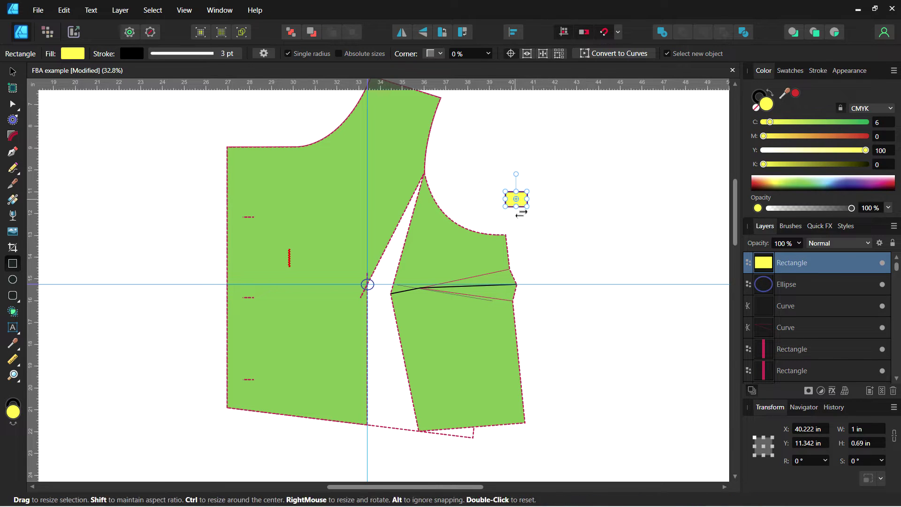
Place the yellow gauge rectangle at the guide intersection on the bust point and reduce its height to about 0.25 in.
left_click(12, 71)
left_click_drag(516, 202, 388, 287)
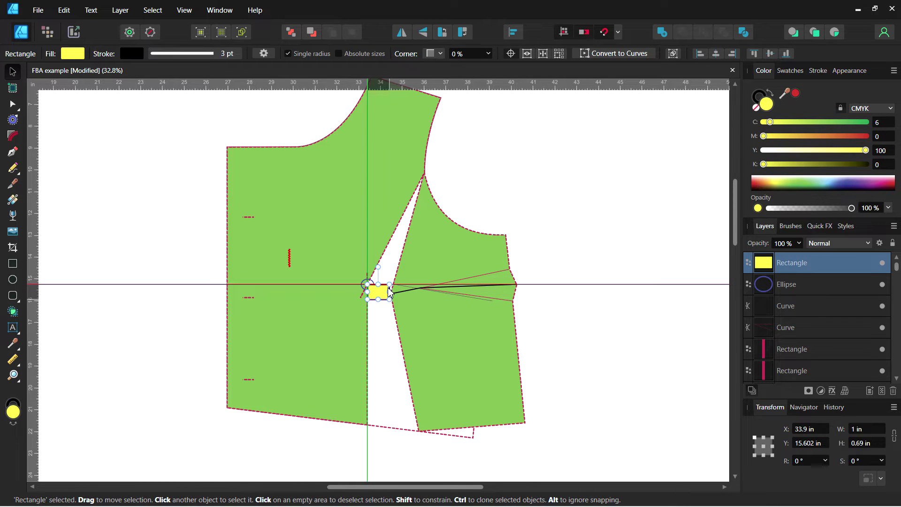
scroll(389, 286, "up", 5)
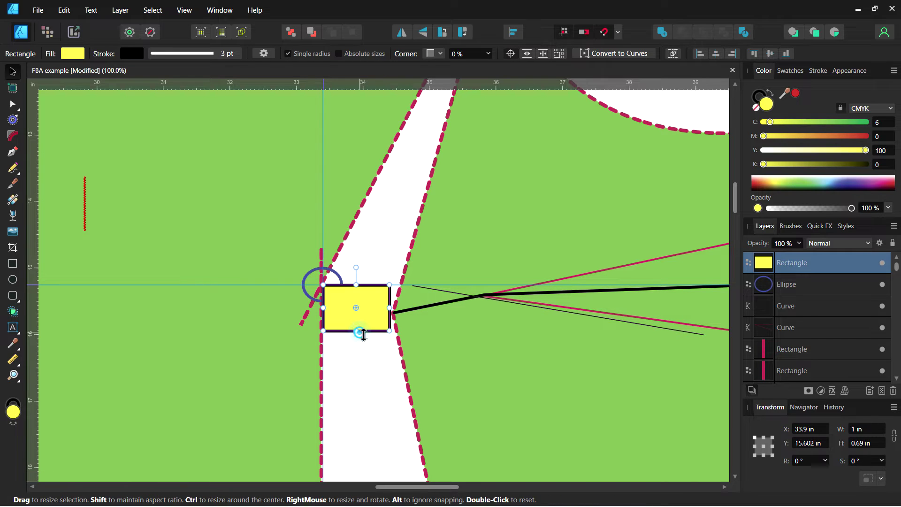
left_click_drag(362, 332, 363, 305)
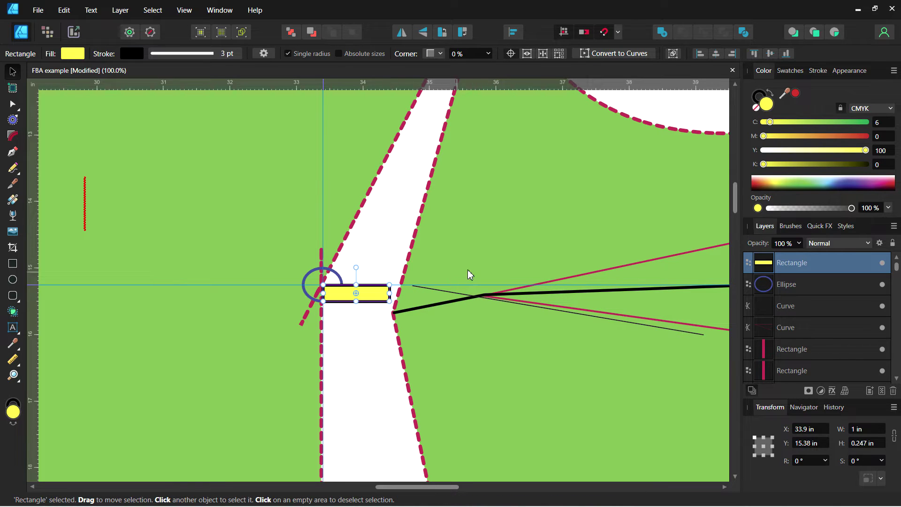
scroll(502, 216, "down", 3, "ctrl")
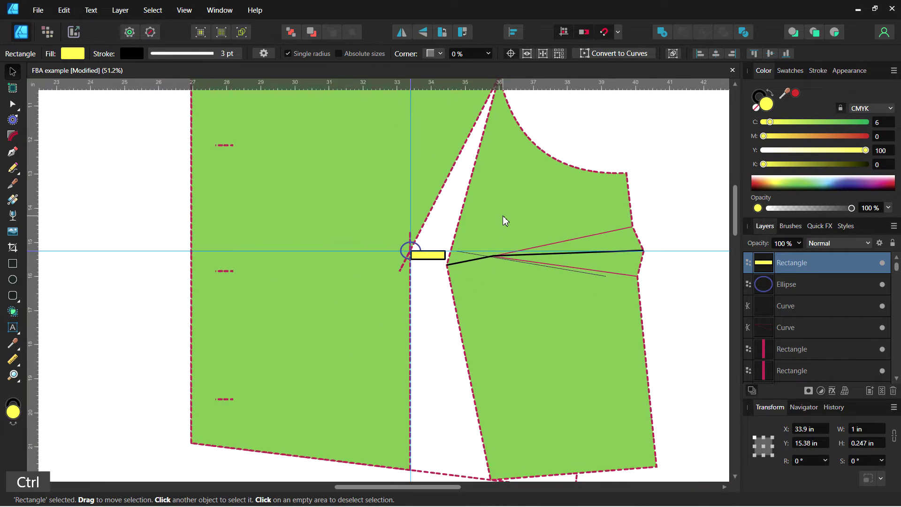
left_click(577, 168)
scroll(574, 178, "up", 5)
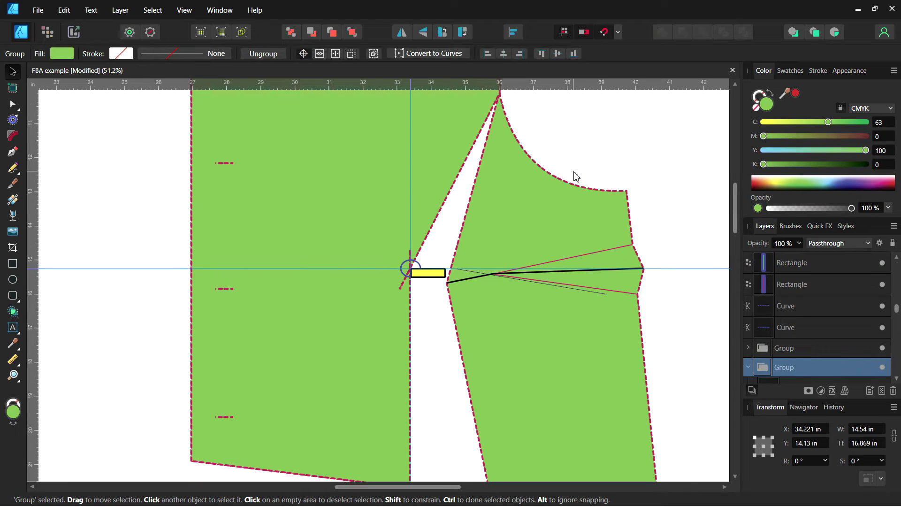
scroll(553, 244, "up", 1)
scroll(546, 275, "down", 3, "ctrl")
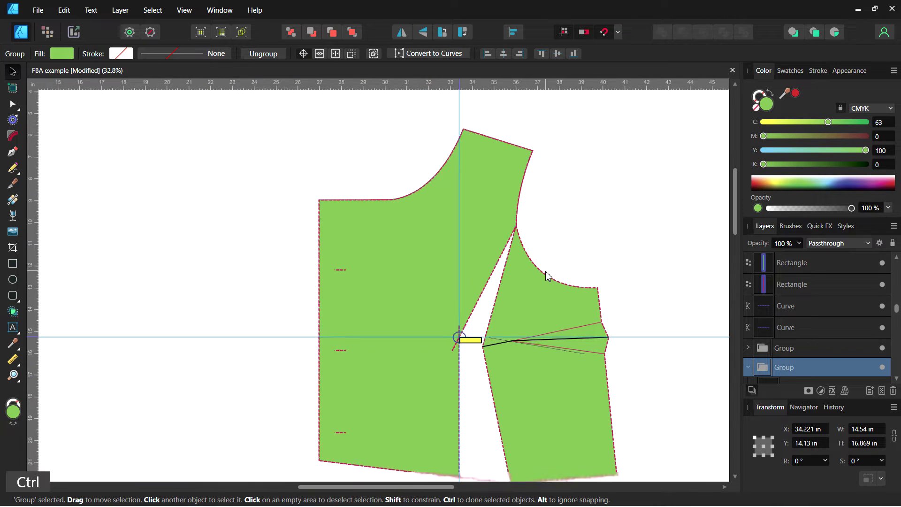
left_click(680, 314)
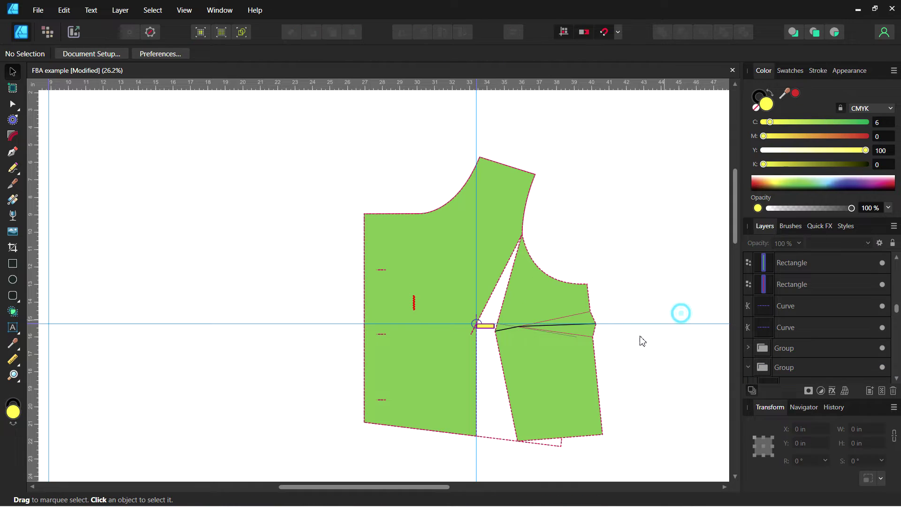
left_click(569, 364)
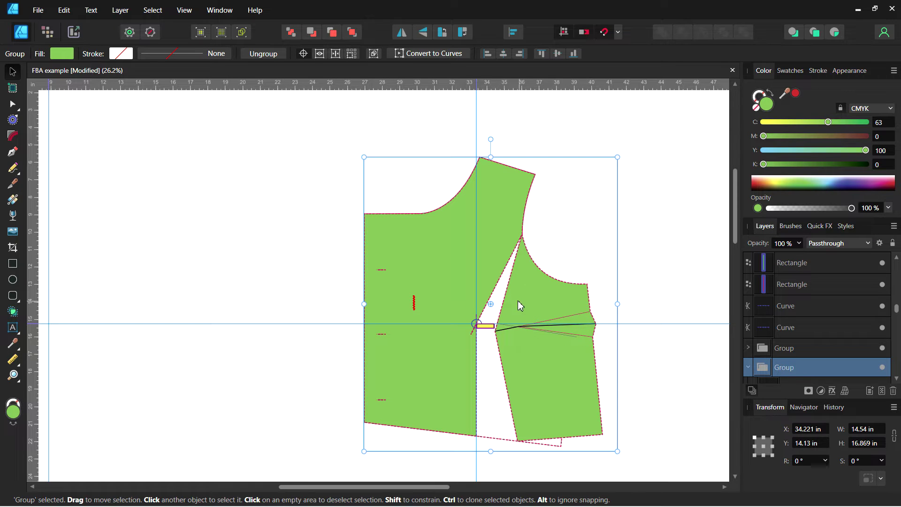
left_click(316, 332)
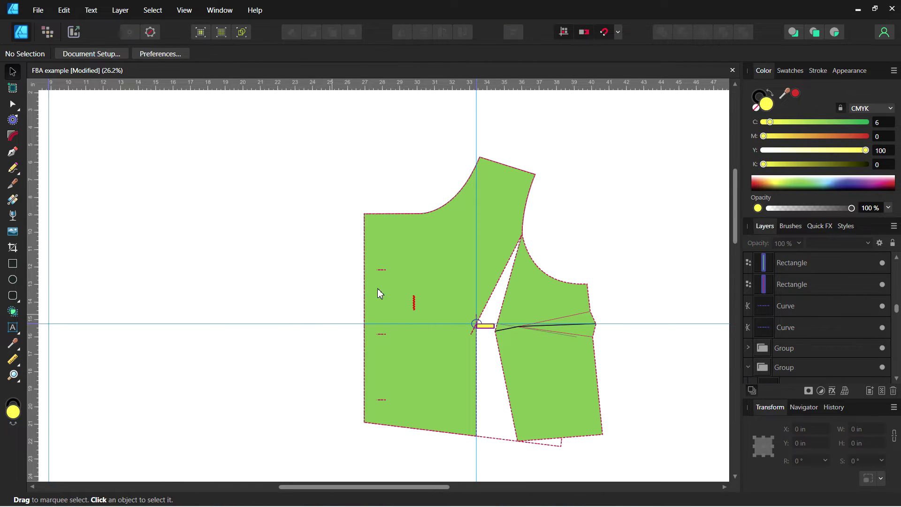
left_click(379, 286)
left_click(553, 277)
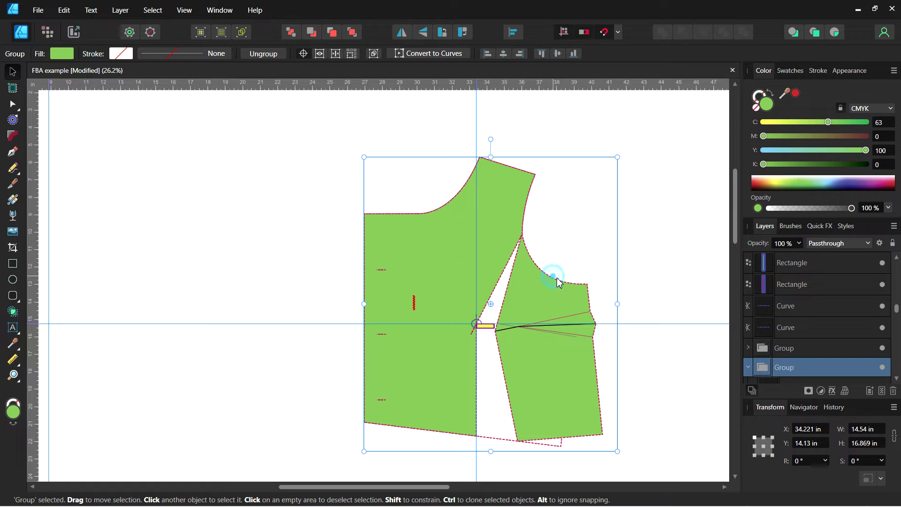
left_click_drag(536, 225, 521, 236)
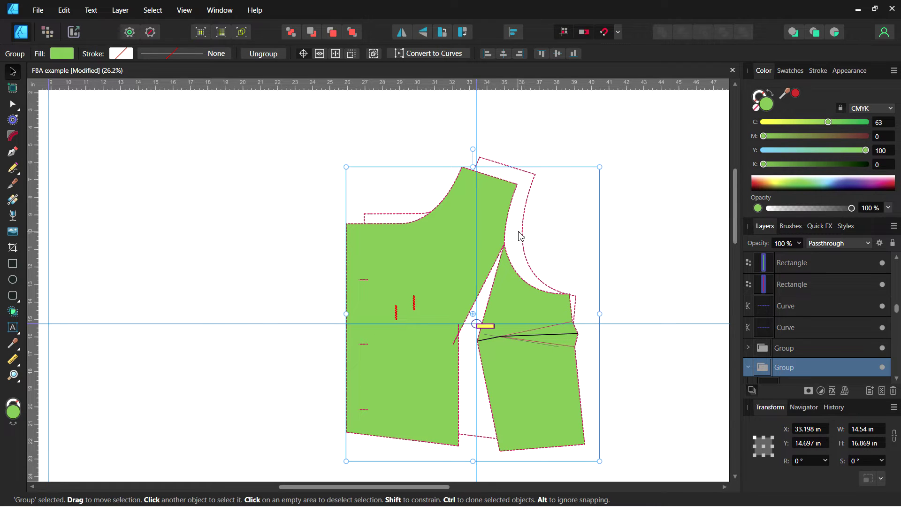
key("ctrl+z")
key("ctrl+z")
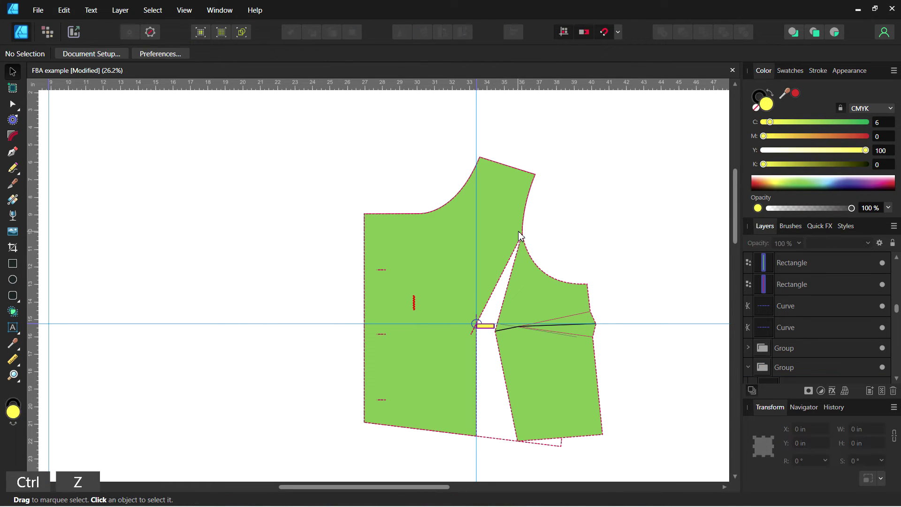
Select the side piece inside its group and adjust its rotation around the armhole point to about 10.9°, matching the gauge.
left_click(533, 262)
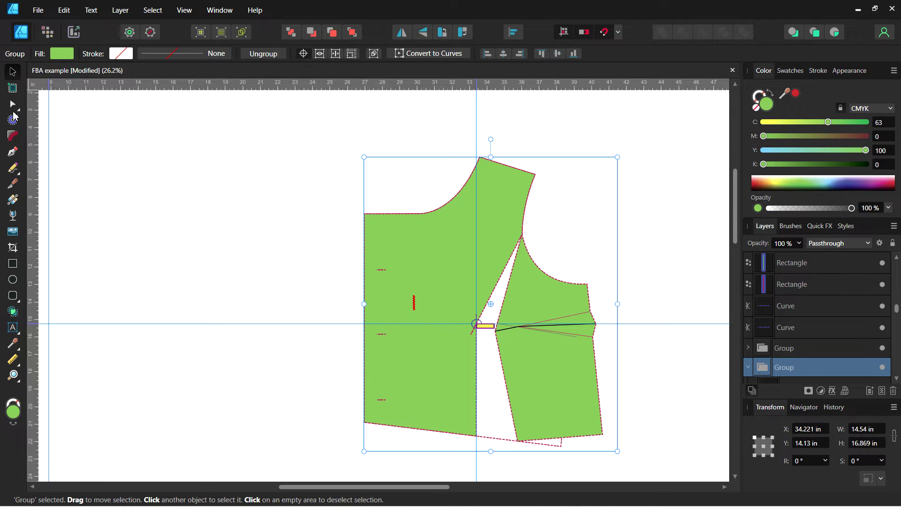
left_click(13, 104)
left_click(537, 267)
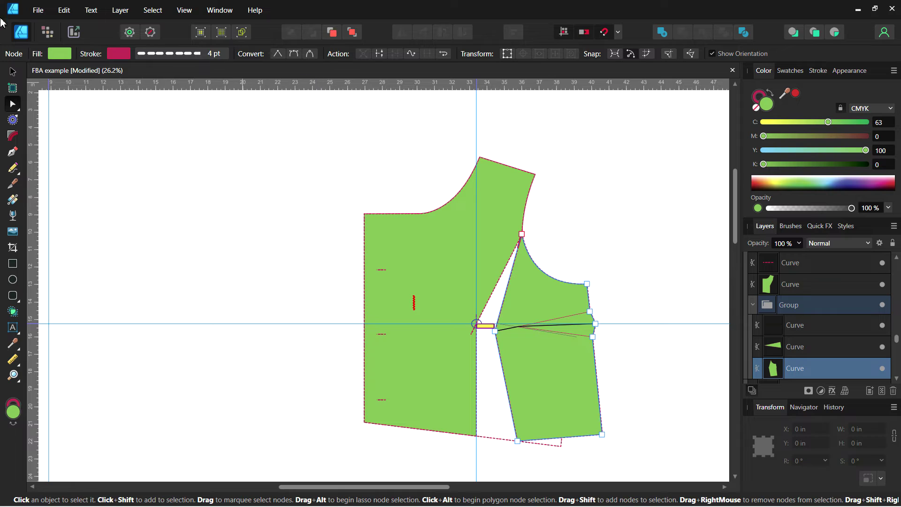
left_click(12, 72)
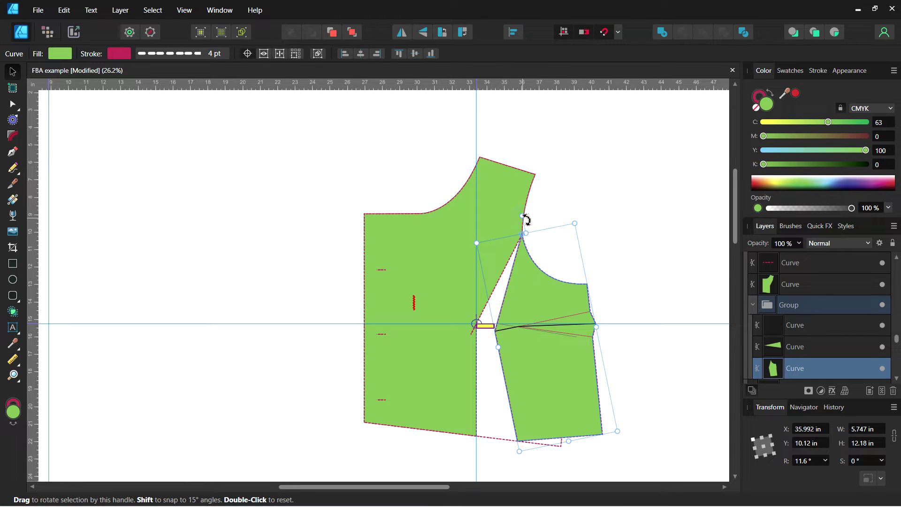
left_click_drag(526, 219, 527, 219)
scroll(517, 272, "up", 3)
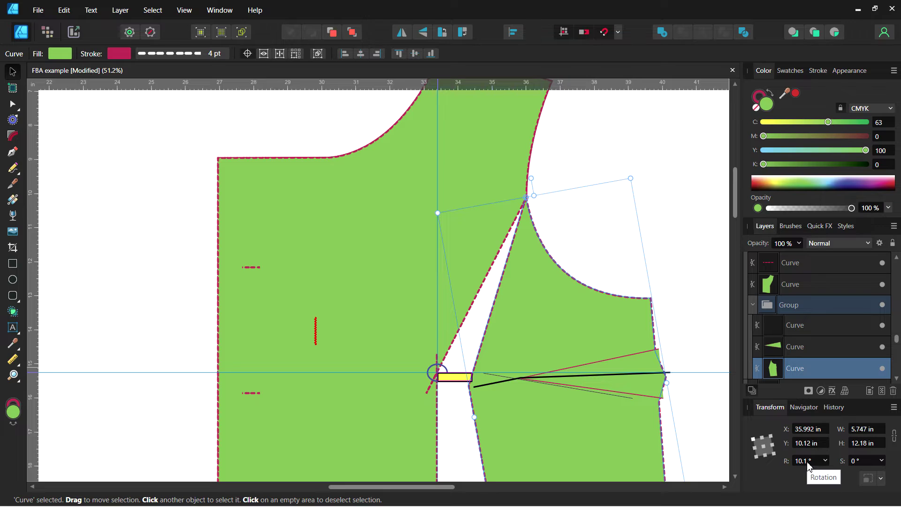
left_click(533, 177)
left_click_drag(533, 177, 535, 177)
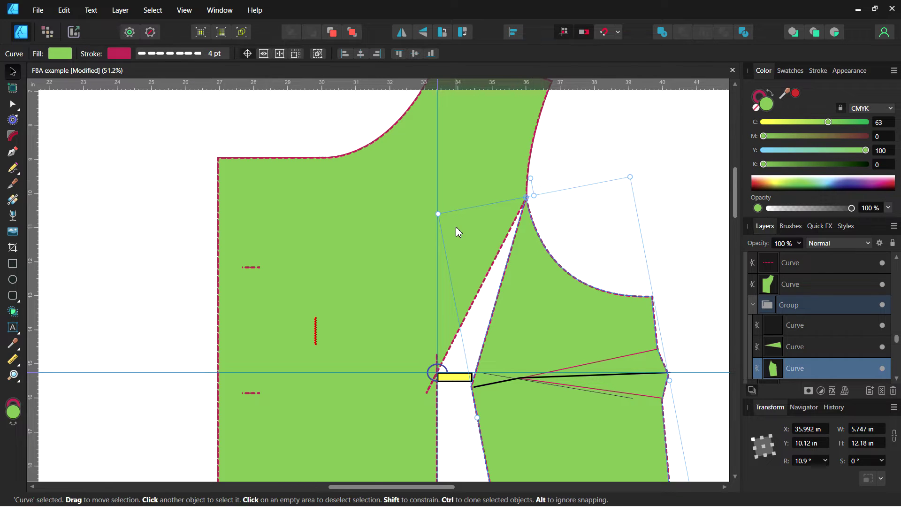
scroll(455, 227, "down", 3)
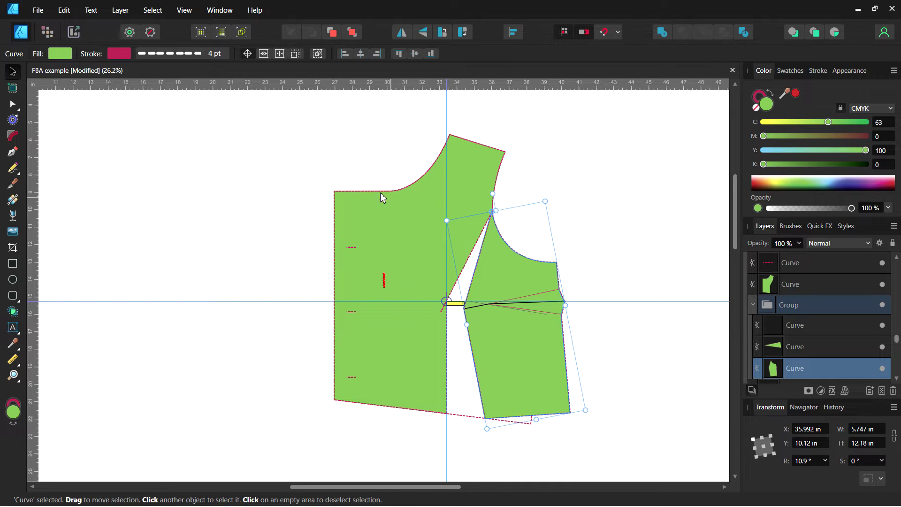
left_click(313, 187)
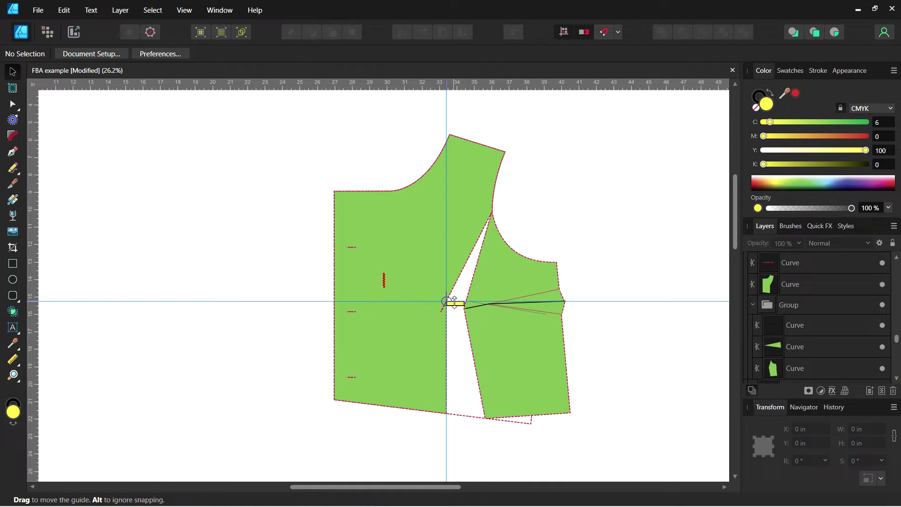
Delete the yellow gauge rectangle from the gap beside the bust point.
left_click(459, 305)
mouse_move(458, 305)
left_mouse_down()
mouse_move(371, 331)
mouse_move(364, 325)
mouse_move(458, 306)
left_mouse_up()
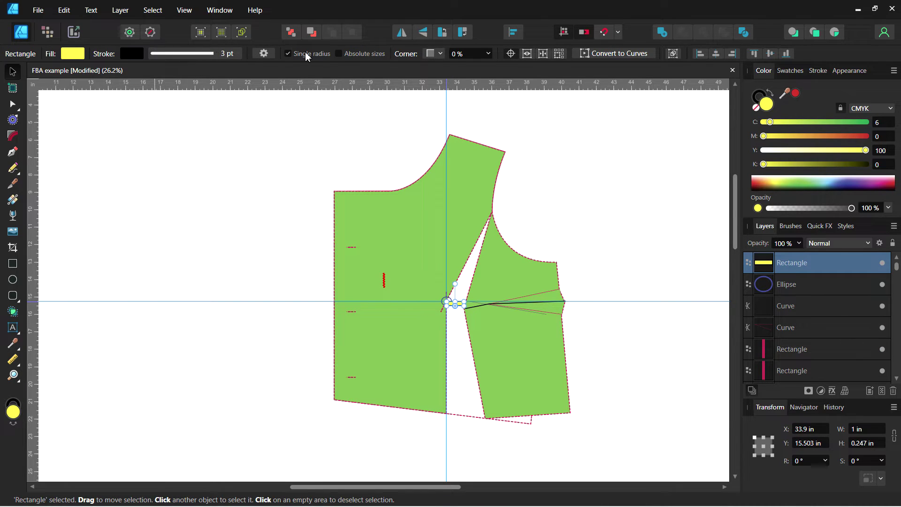
left_click(306, 149)
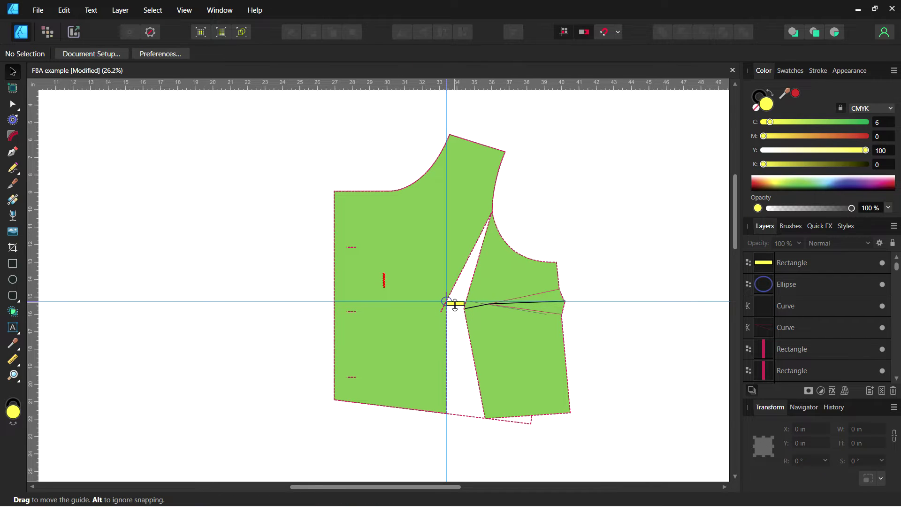
left_click(455, 303)
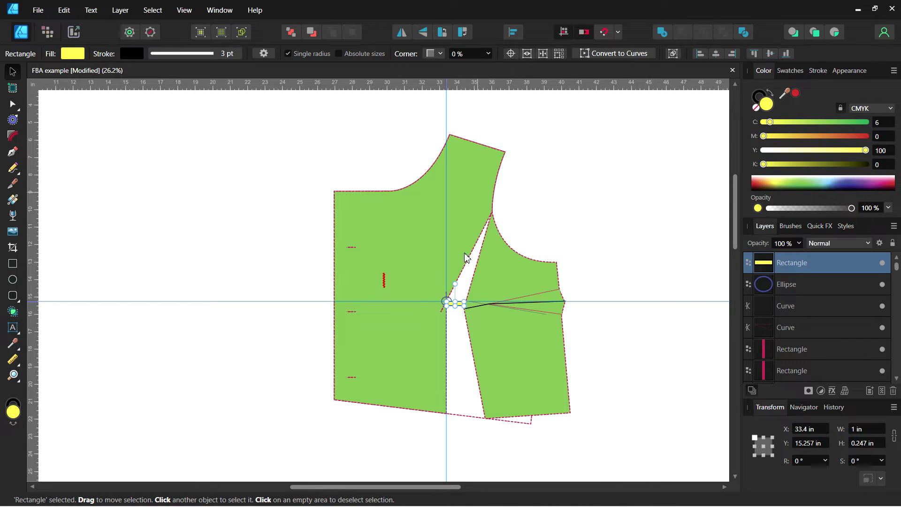
left_click_drag(455, 302, 458, 306)
key("Delete")
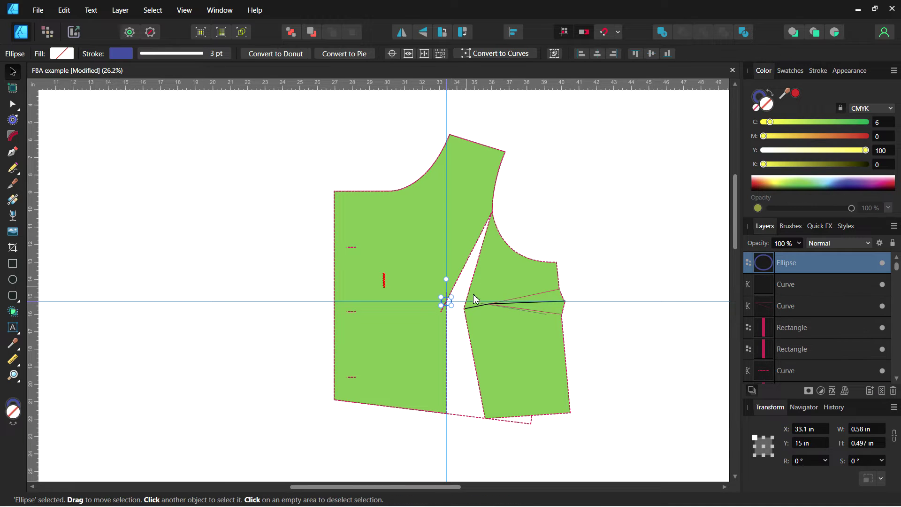
Move the horizontal guide above the shoulder and the vertical guide away from the bodice to about 17.3 in, and clear the selection.
left_click_drag(618, 300, 605, 178)
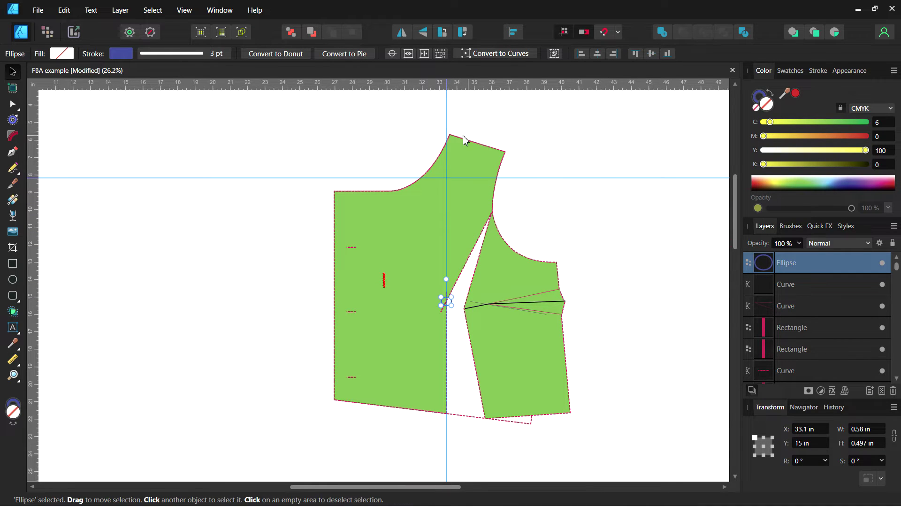
left_click_drag(517, 178, 521, 110)
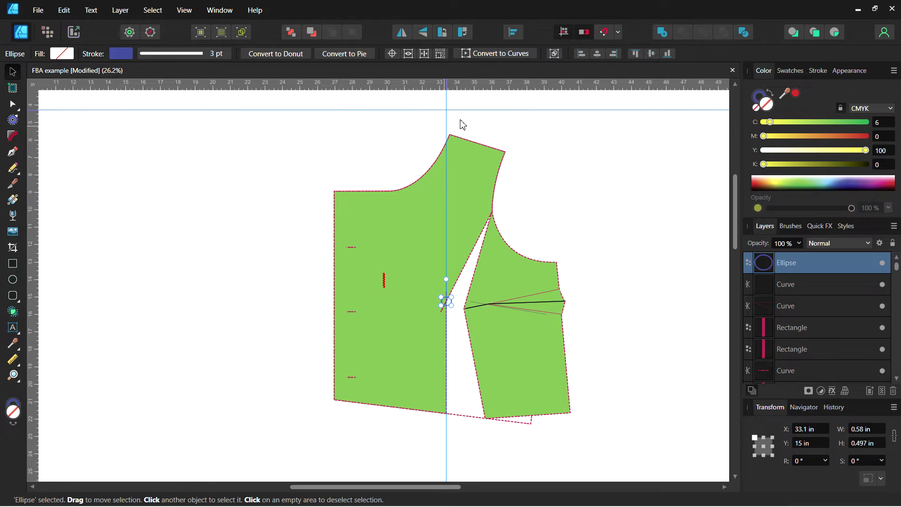
left_click_drag(446, 125, 167, 175)
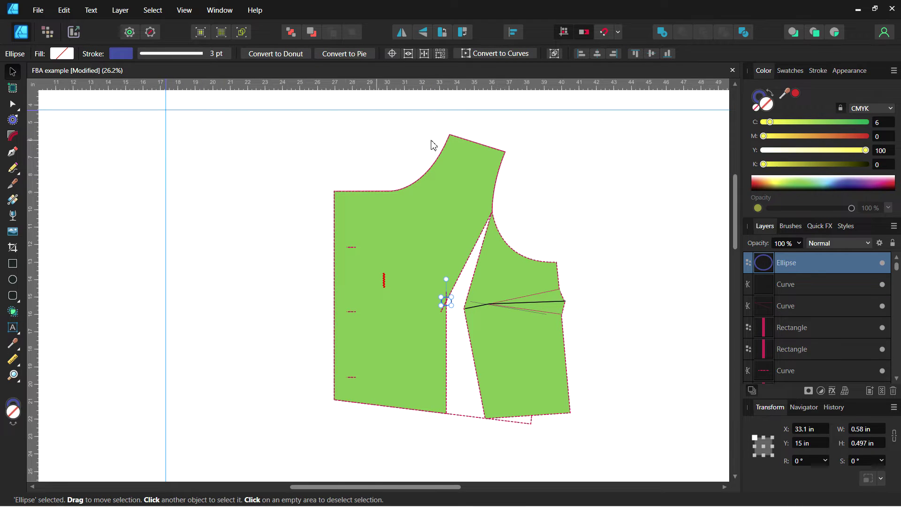
left_click(561, 218)
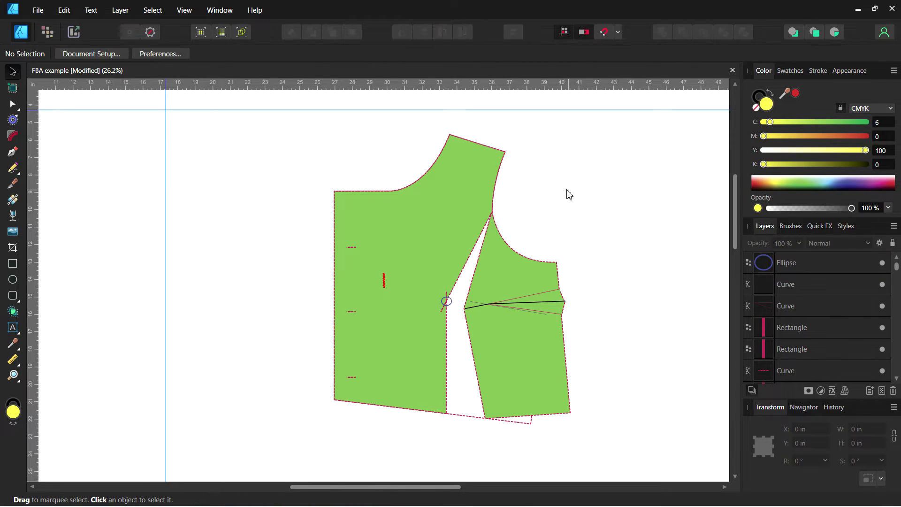
Cut the side piece with the Knife tool along the black dart centre line, from the side seam toward the bust point.
left_click(530, 264)
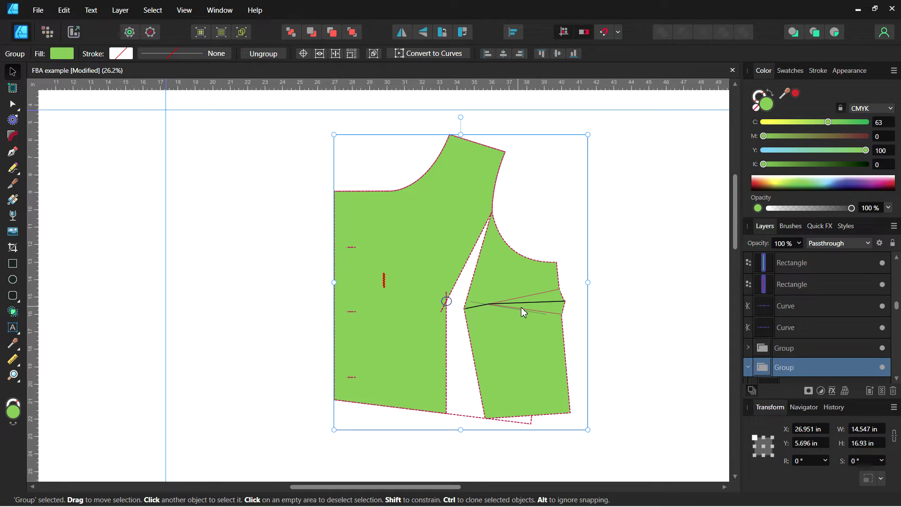
left_click(555, 208)
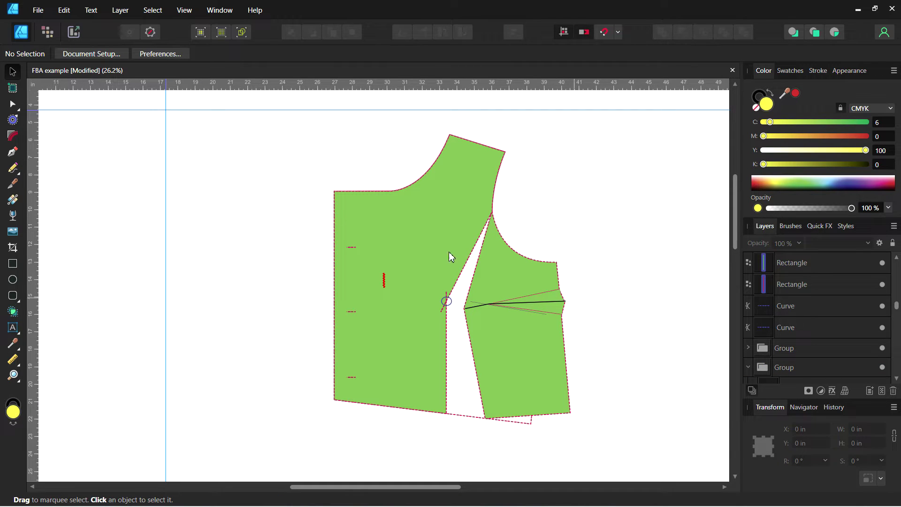
left_click(12, 105)
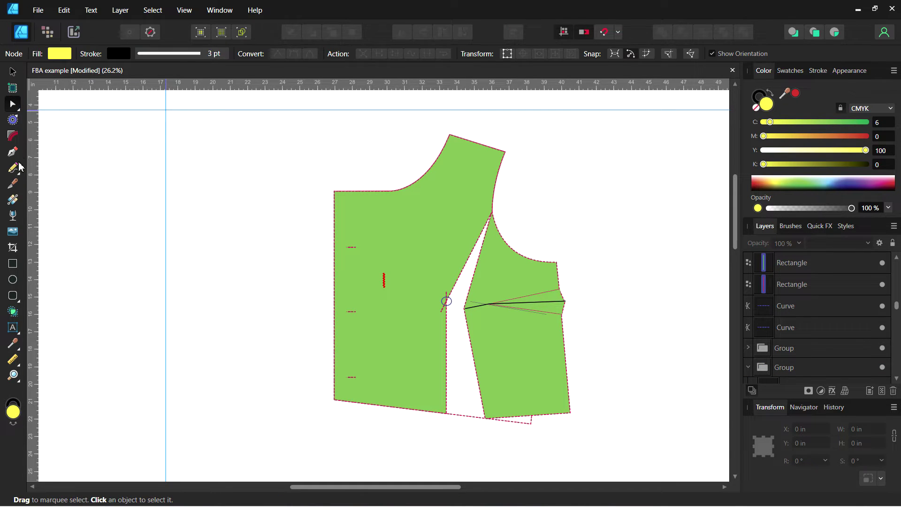
left_click(13, 183)
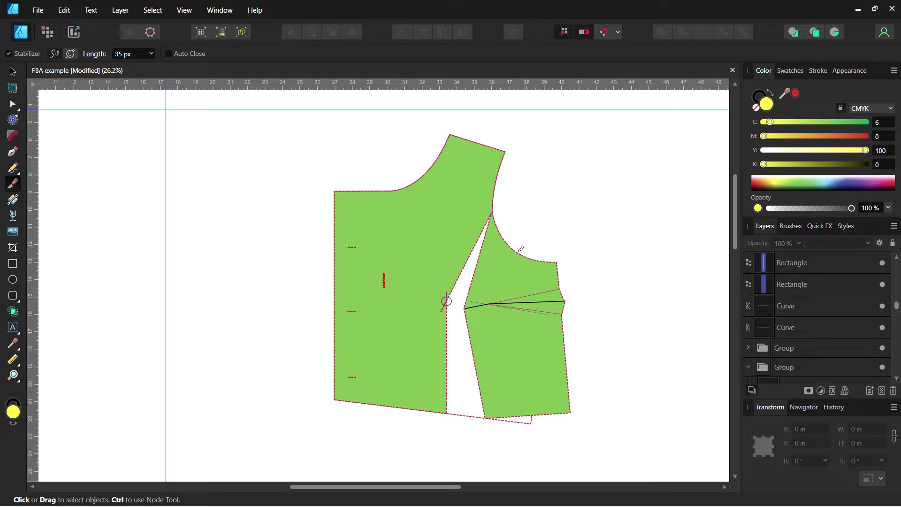
key("ctrl")
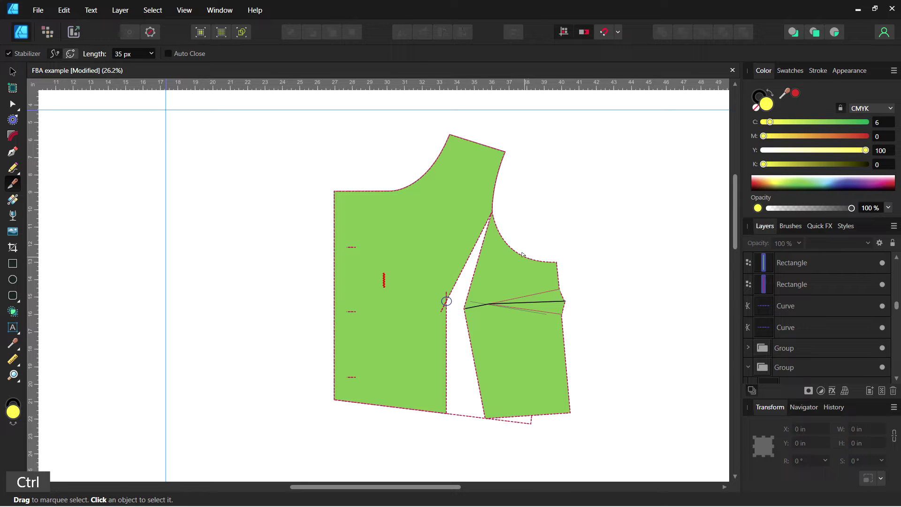
left_click(522, 255, "ctrl")
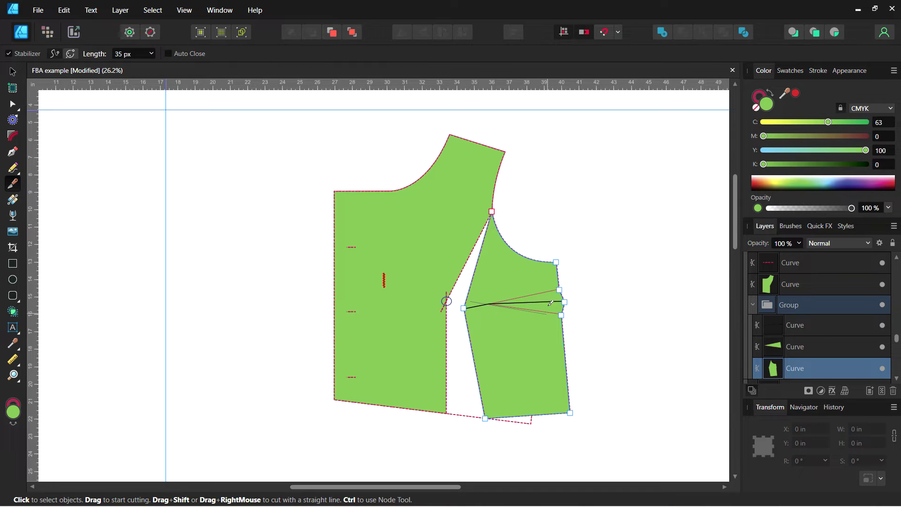
left_click(574, 293)
left_click_drag(578, 301, 453, 302)
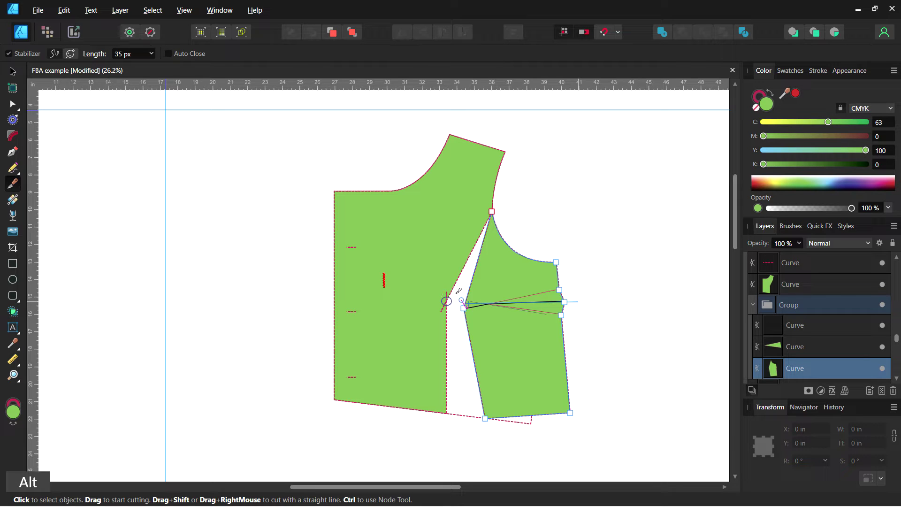
left_click_drag(458, 291, 494, 288)
left_click_drag(493, 301, 457, 291)
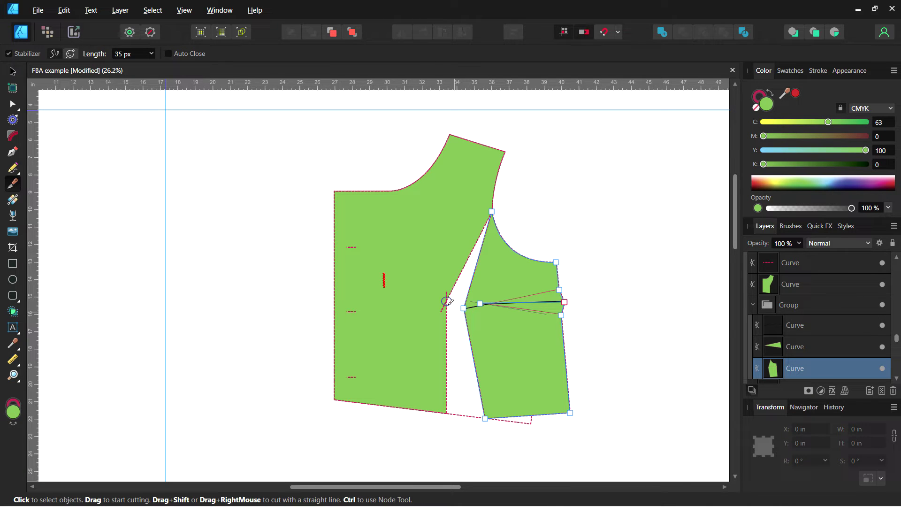
Finish splitting the side piece with a straight Knife cut from its inner bust corner to the dart cut, and clear the selection.
key("alt")
mouse_move(454, 309)
left_mouse_down()
mouse_move(515, 279)
mouse_move(538, 284)
mouse_move(479, 285)
mouse_move(535, 288)
mouse_move(518, 283)
left_mouse_up()
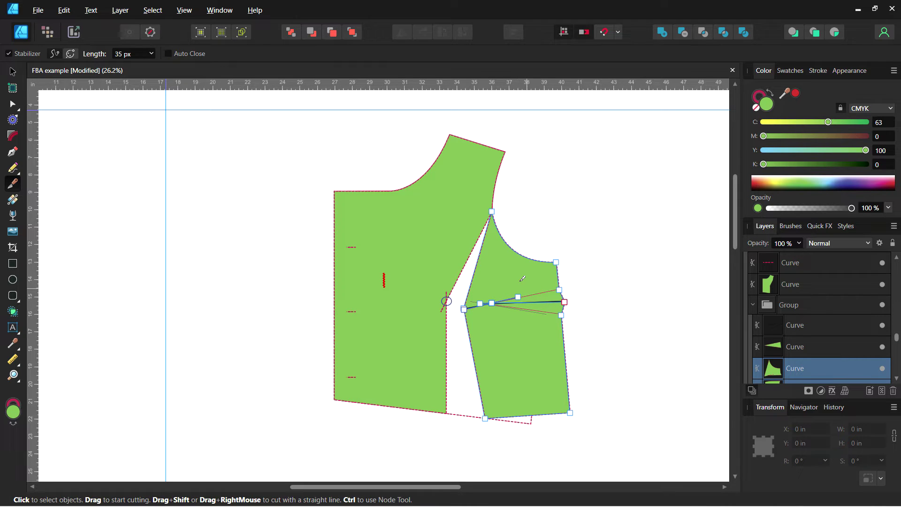
left_click(554, 208)
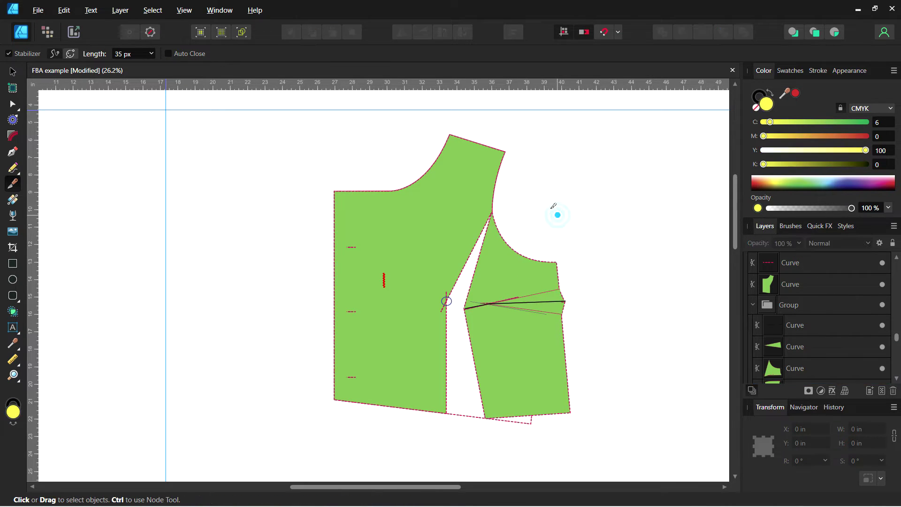
Select the lower side piece, place its rotation centre on its inner bust corner, and rotate it to about -19.2° to open the dart.
left_click(468, 329)
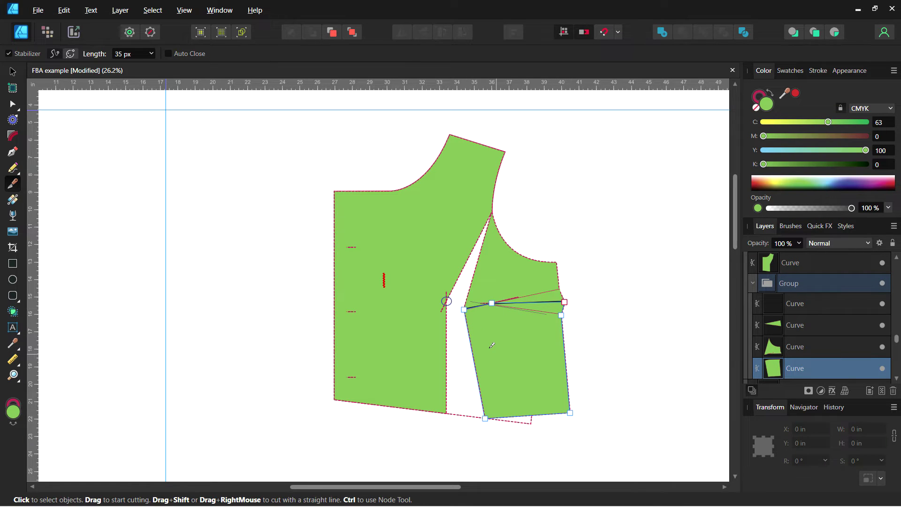
left_click(14, 72)
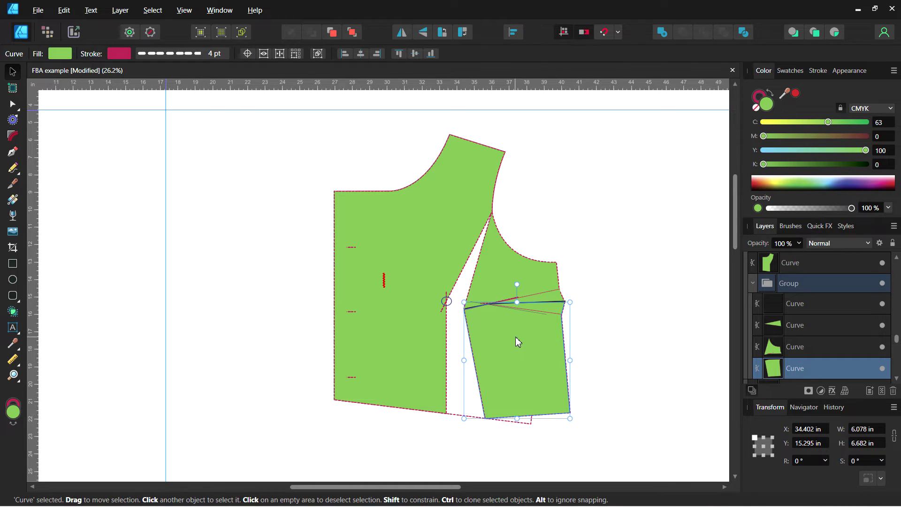
left_click(248, 53)
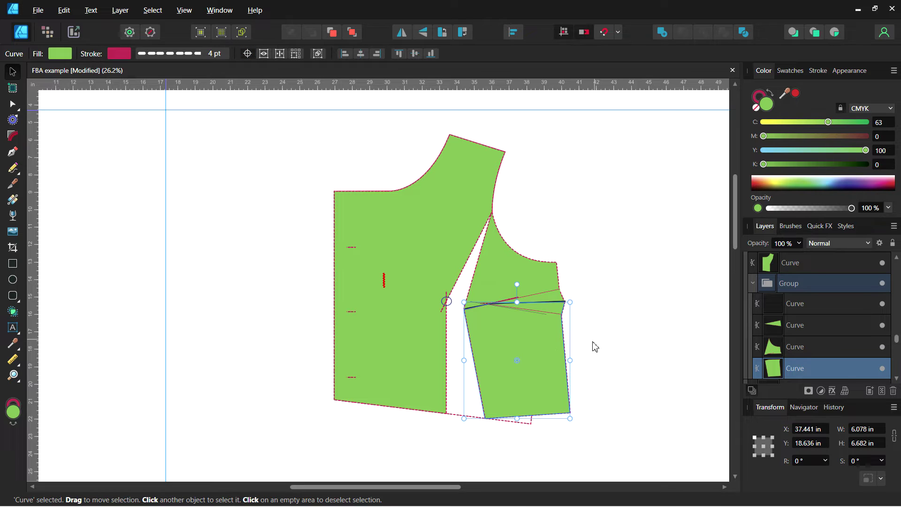
left_click_drag(517, 360, 440, 306)
scroll(473, 311, "up", 5)
scroll(523, 303, "down", 3)
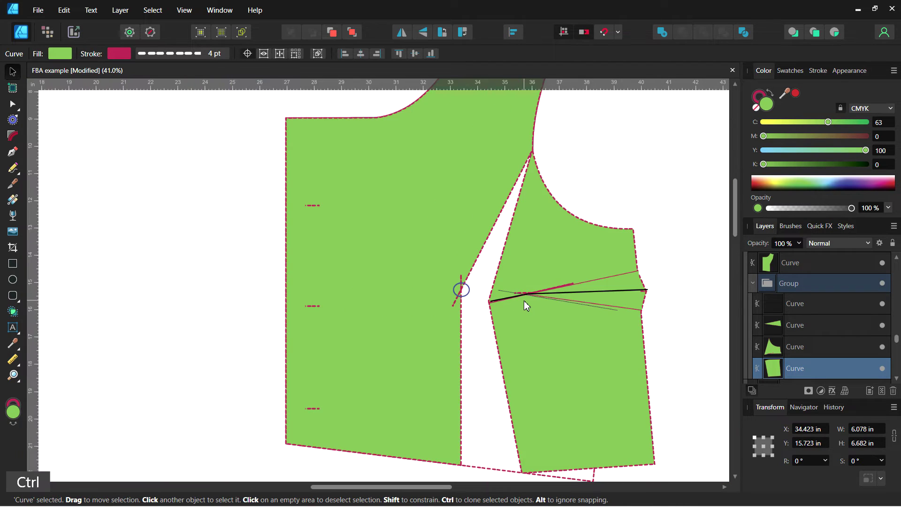
scroll(525, 305, "down", 2)
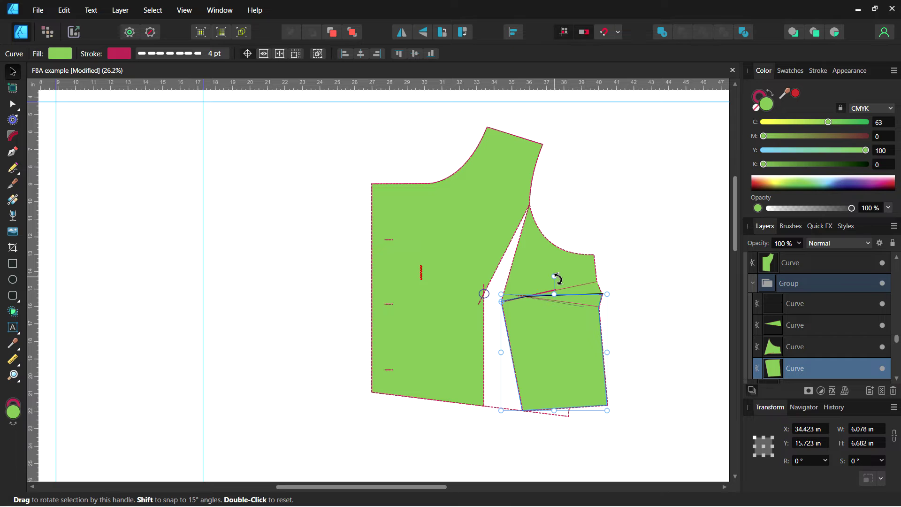
left_click_drag(557, 279, 582, 295)
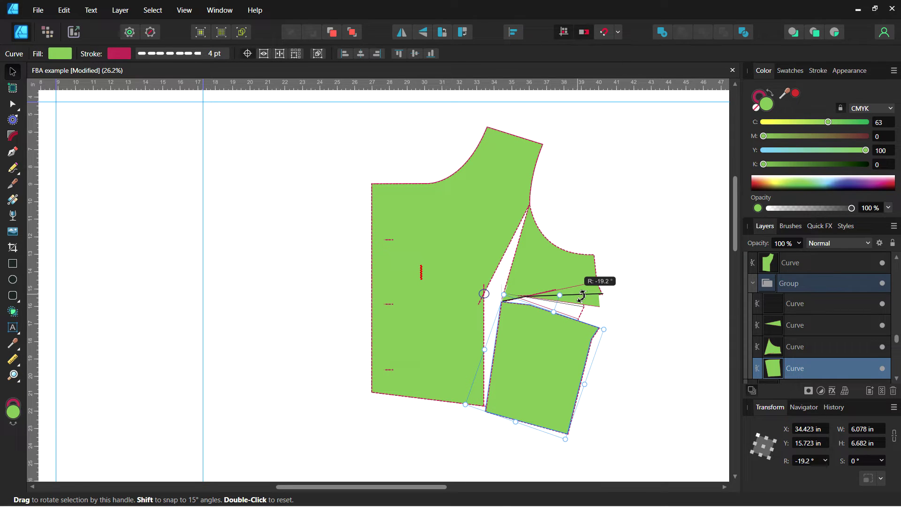
Move the green dart wedge out of the side dart opening, delete it, and clear the selection.
left_click_drag(582, 296, 665, 217)
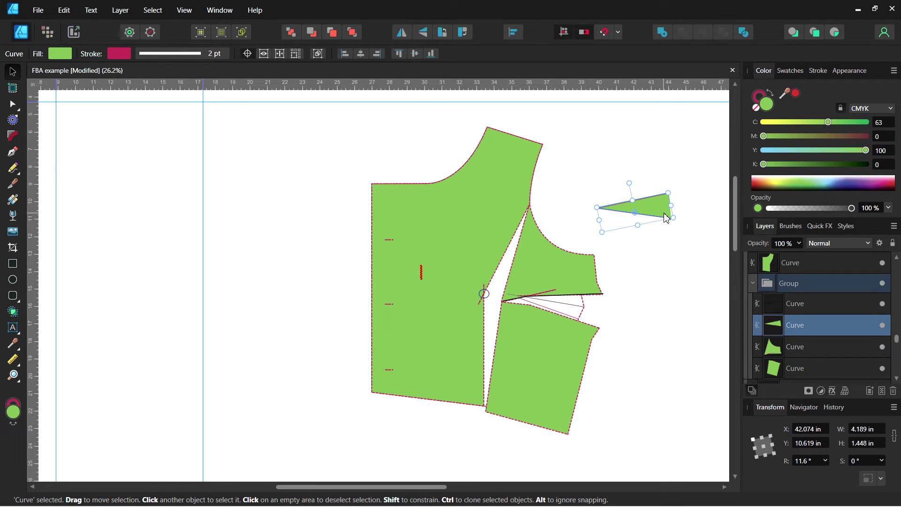
key("Delete")
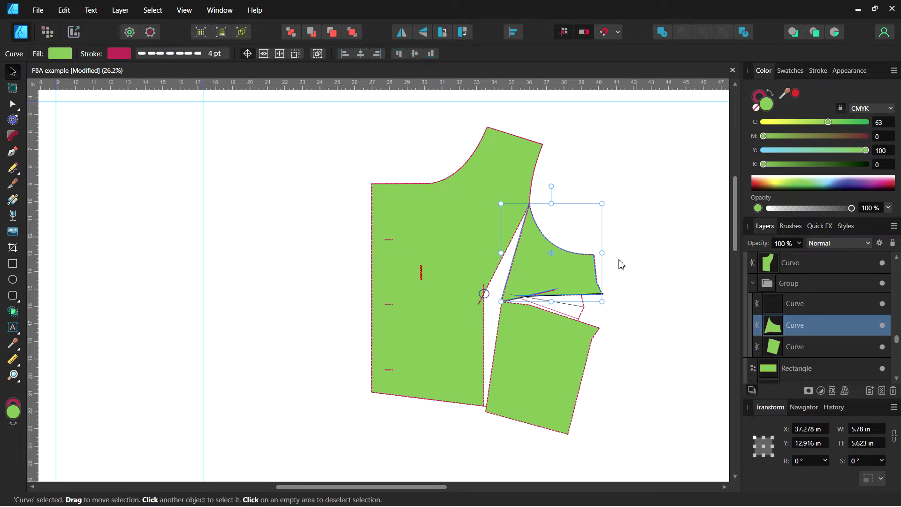
left_click(583, 312)
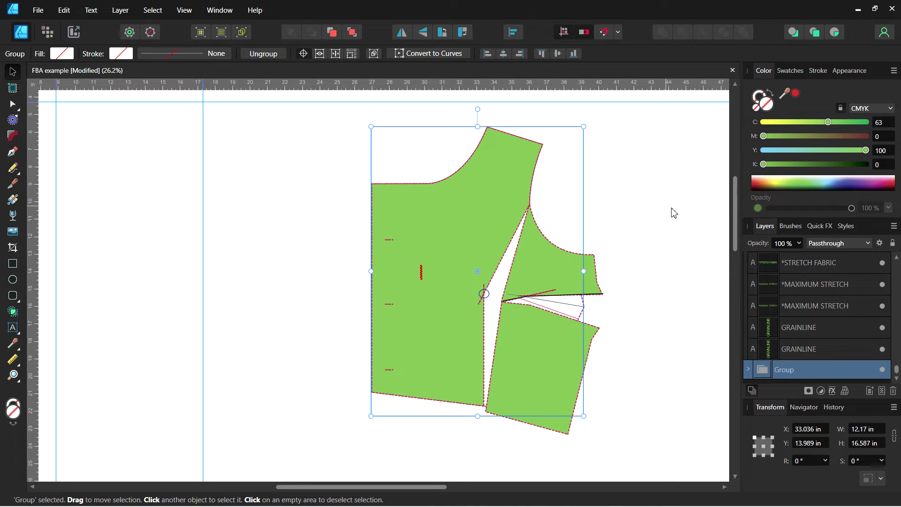
left_click(634, 218)
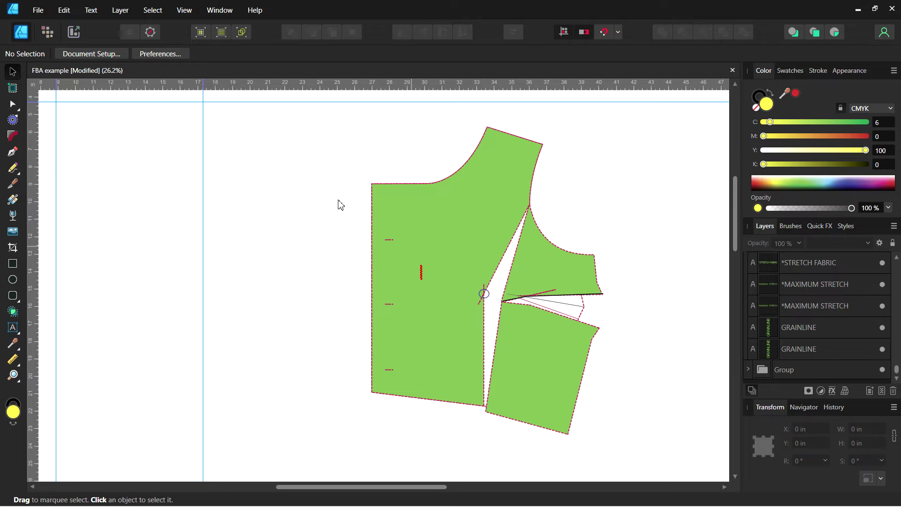
Cut the centre front piece with the Knife tool along a straight horizontal line from the centre front edge through the bust point.
left_click(373, 203)
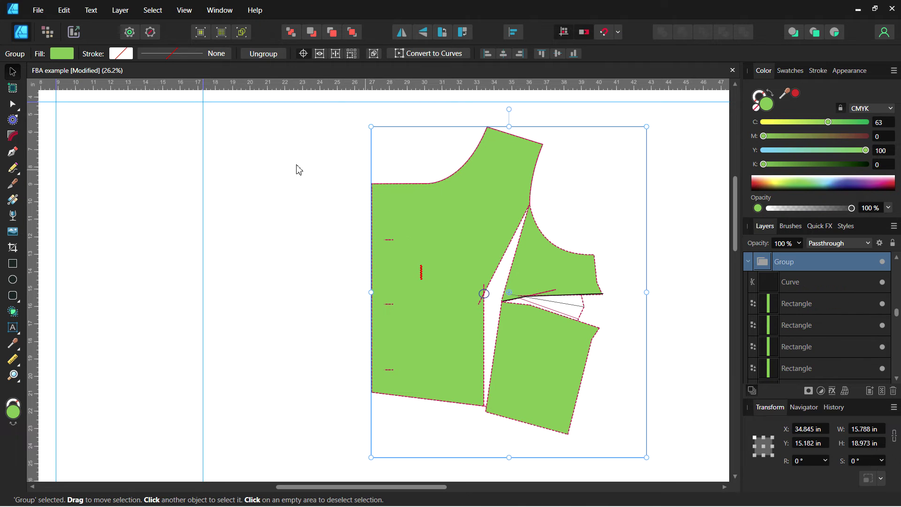
left_click(12, 183)
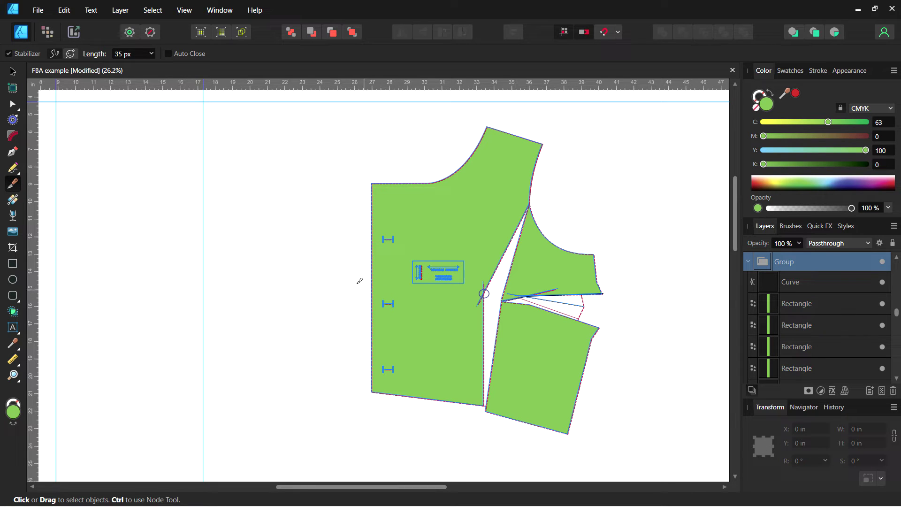
key("ctrl")
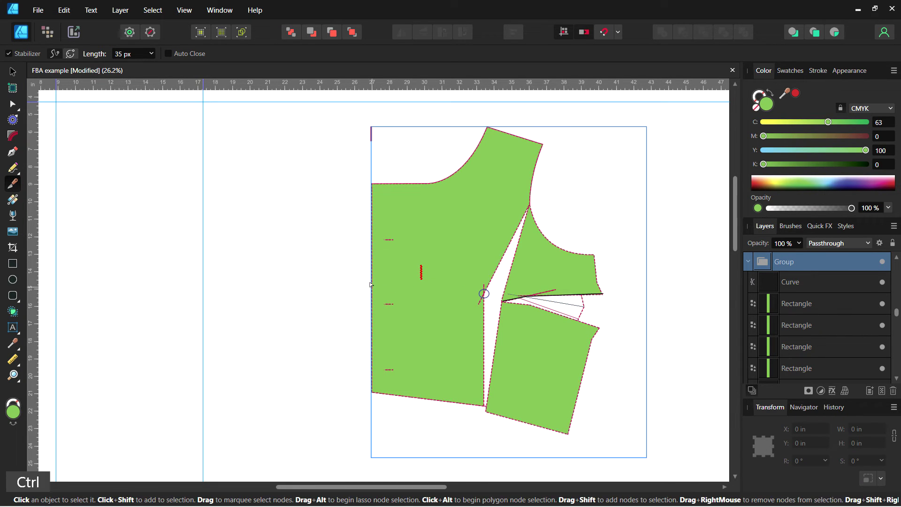
left_click(370, 284, "ctrl")
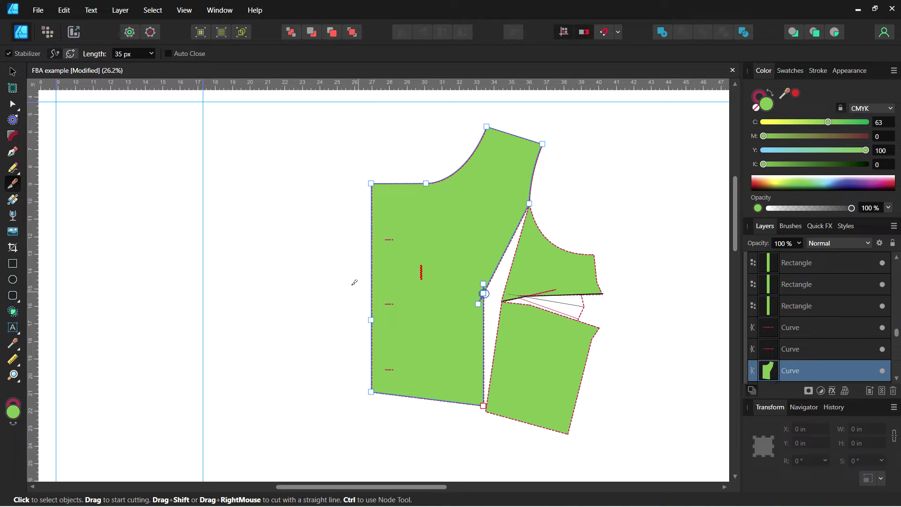
mouse_move(359, 292)
left_mouse_down()
mouse_move(445, 285)
mouse_move(506, 297)
mouse_move(501, 287)
left_mouse_up()
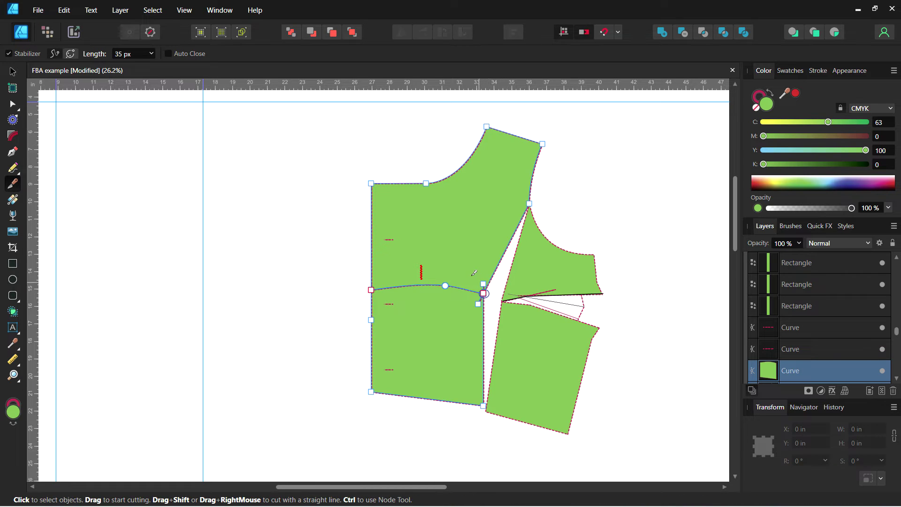
key("ctrl+z")
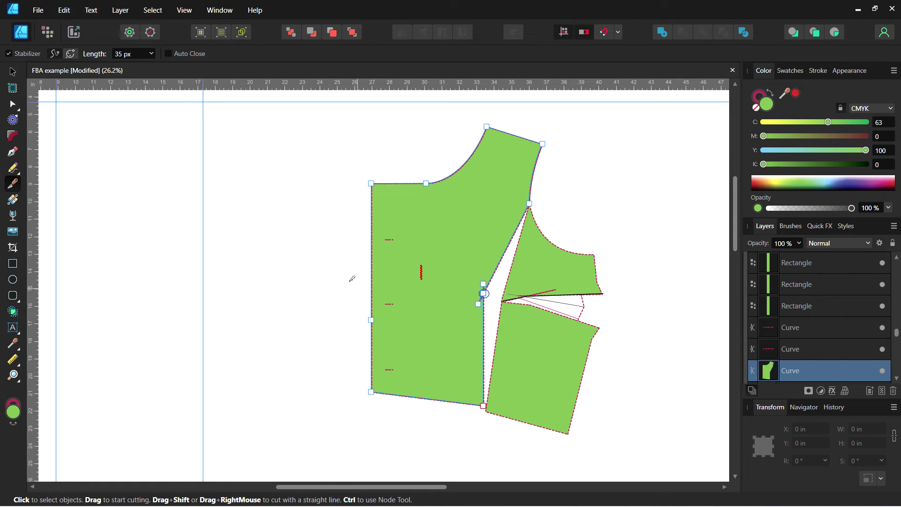
left_click_drag(360, 291, 514, 283)
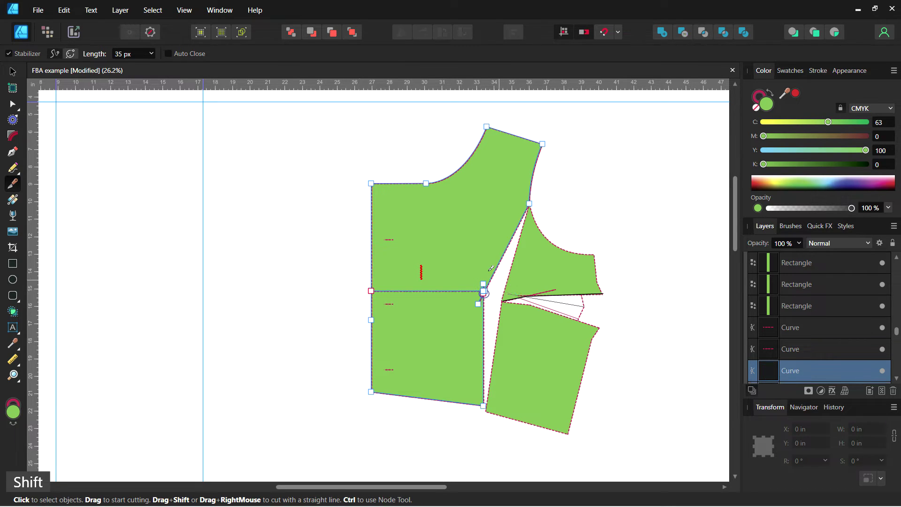
left_click(337, 305)
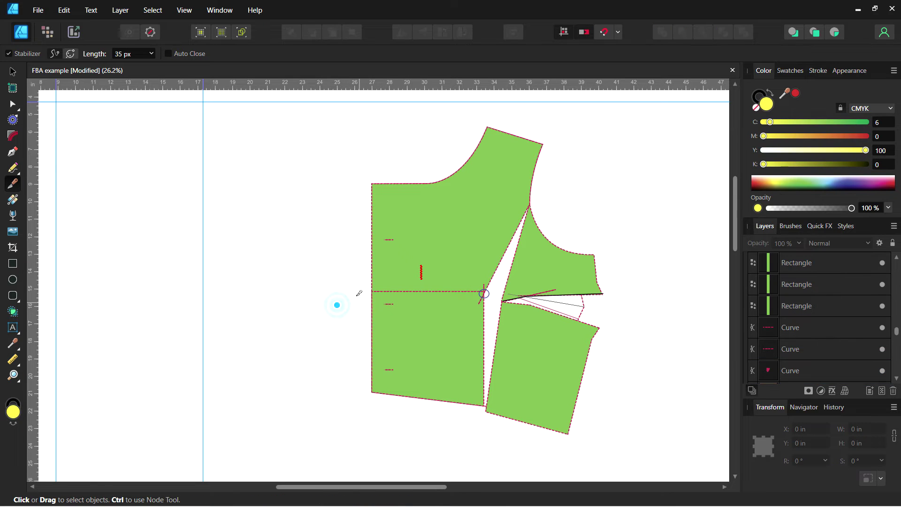
Move the lower centre front piece straight down about 0.3 in, levelling its hem corner with the lower side piece's inner hem corner.
left_click(370, 302)
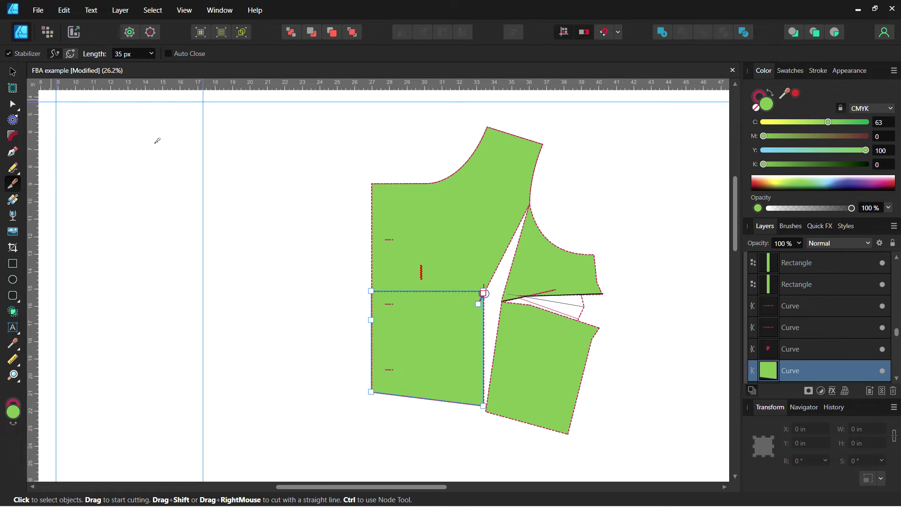
left_click(12, 72)
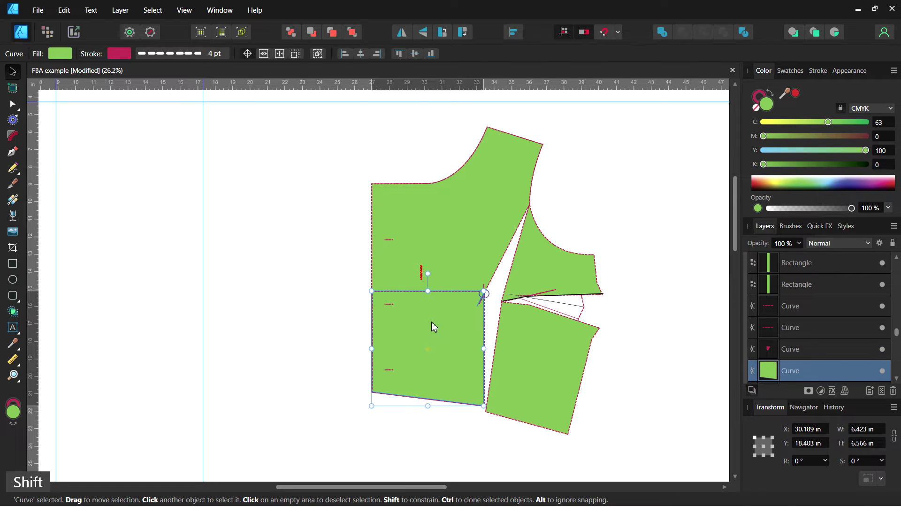
left_click_drag(432, 327, 432, 328)
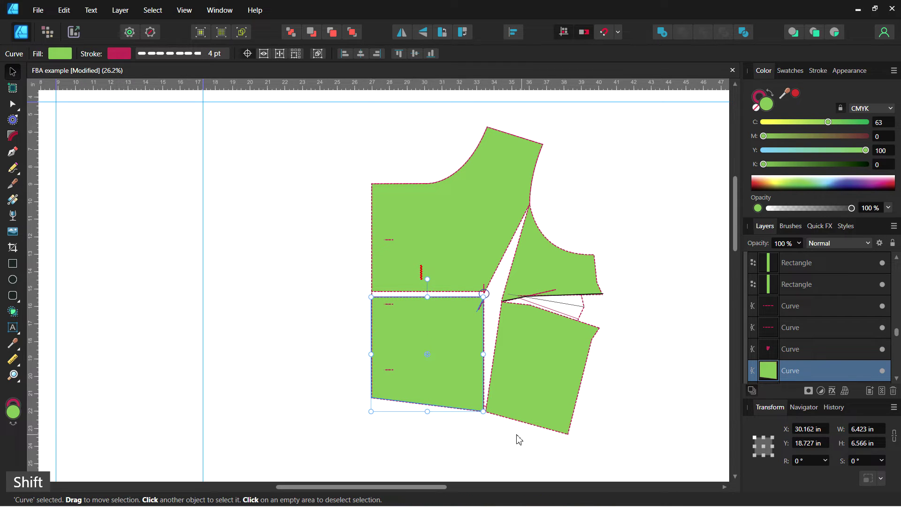
scroll(514, 432, "up", 4)
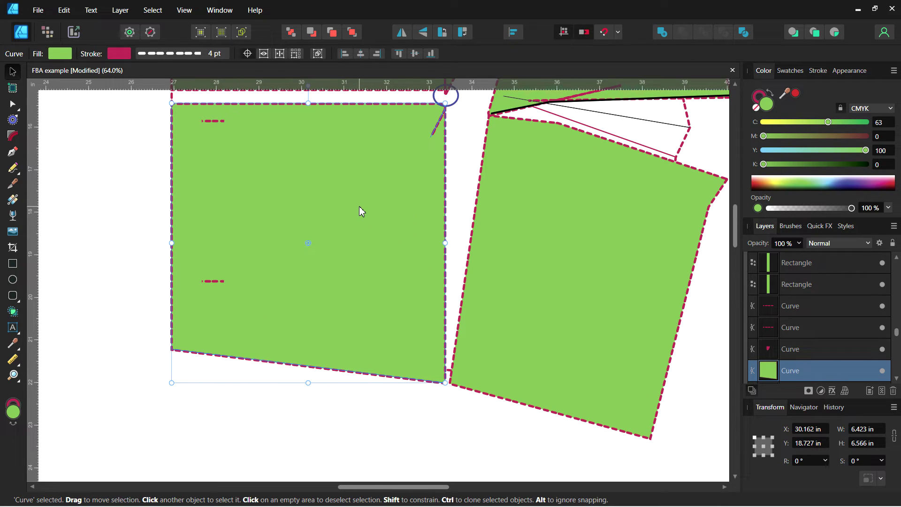
left_click_drag(359, 207, 359, 205)
Rotate the lower side piece around its inner bust corner to about -19.8° so its hem corner meets the front piece, and clear the selection.
left_click(509, 185)
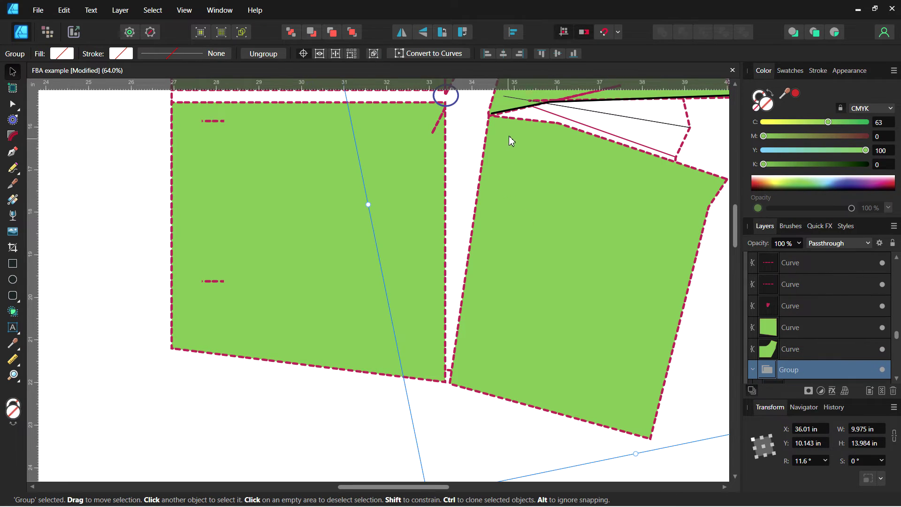
scroll(529, 187, "up", 3)
left_click(533, 172)
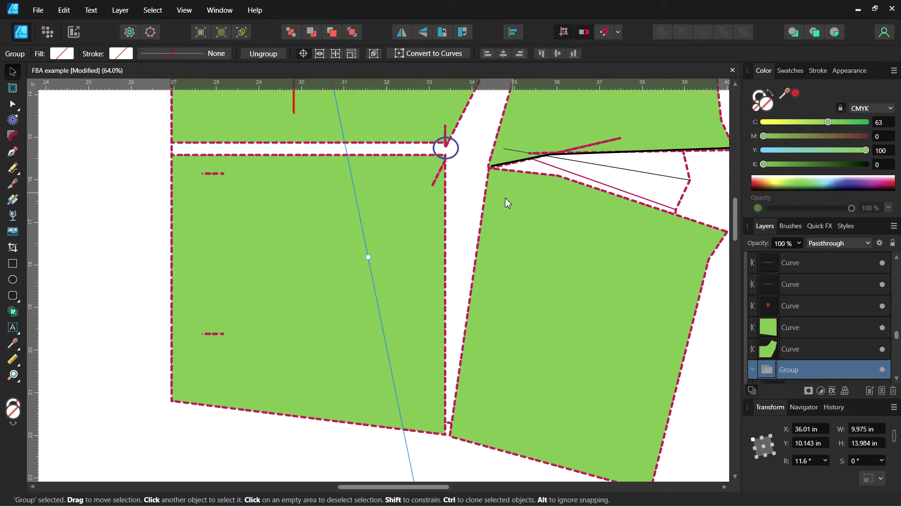
key("a")
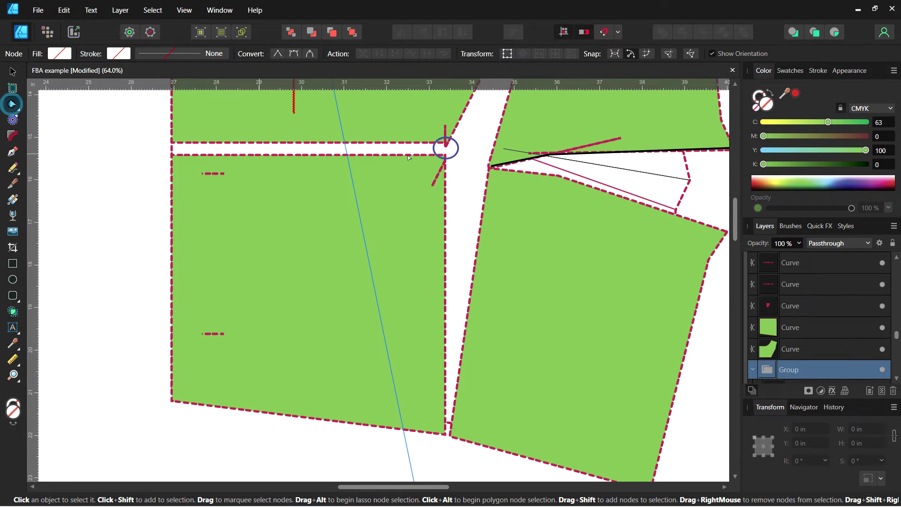
left_click(505, 166)
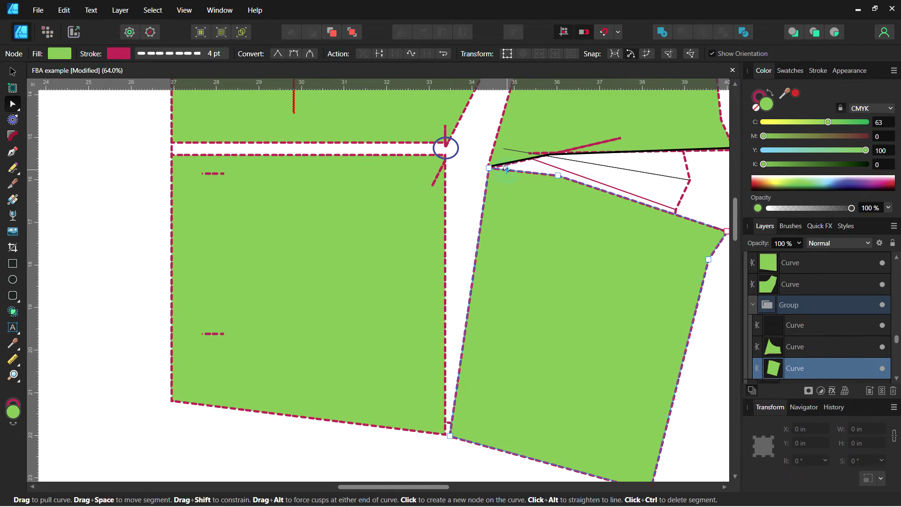
left_click(12, 72)
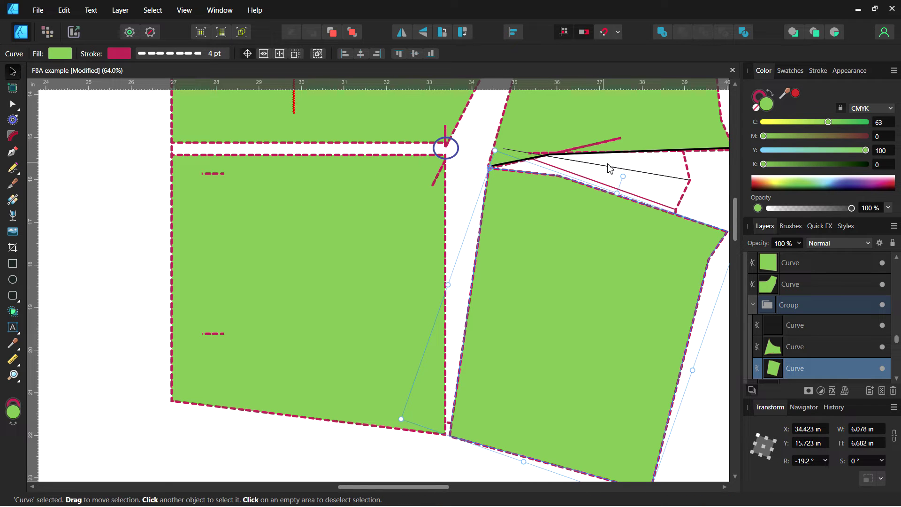
left_click_drag(623, 176, 629, 177)
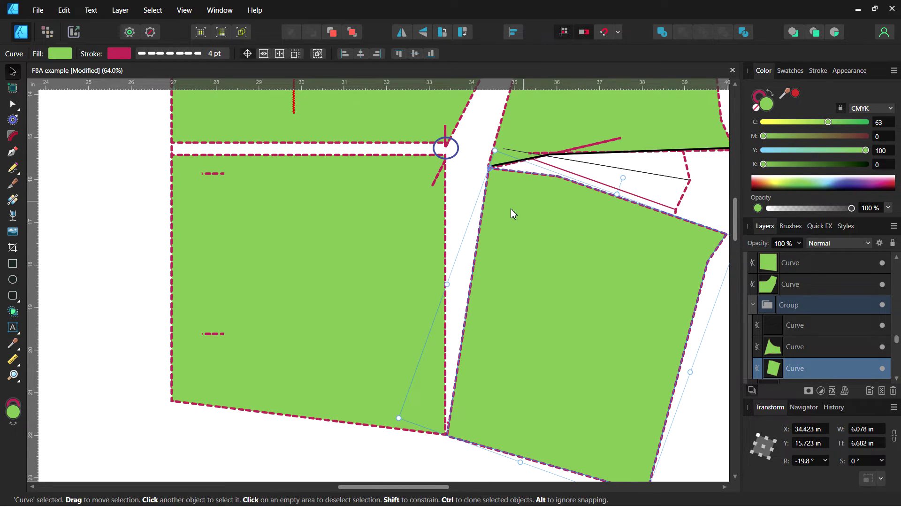
scroll(500, 214, "down", 4, "ctrl")
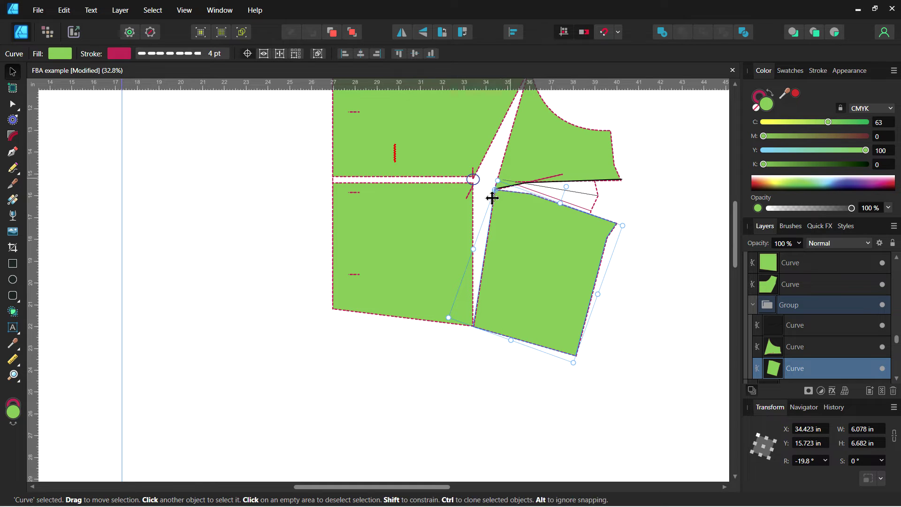
left_click(648, 221)
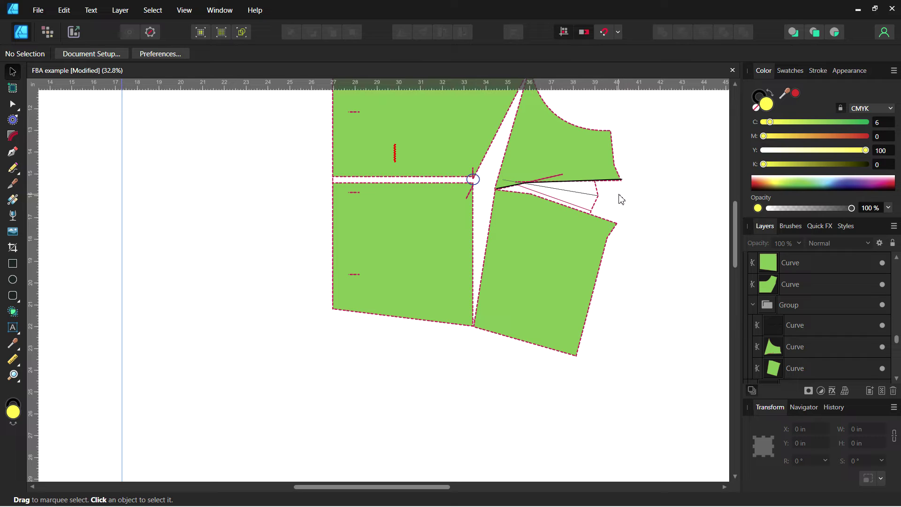
Reshape the original bodice outline's hem: snap both corner nodes to the spread pieces' outer hem corners and add a node where the pieces meet.
scroll(620, 199, "down", 3)
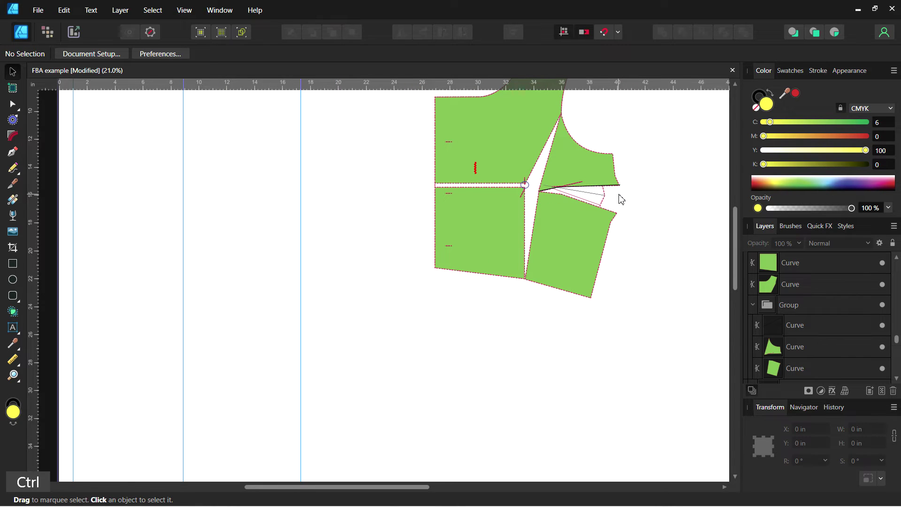
scroll(619, 198, "up", 3)
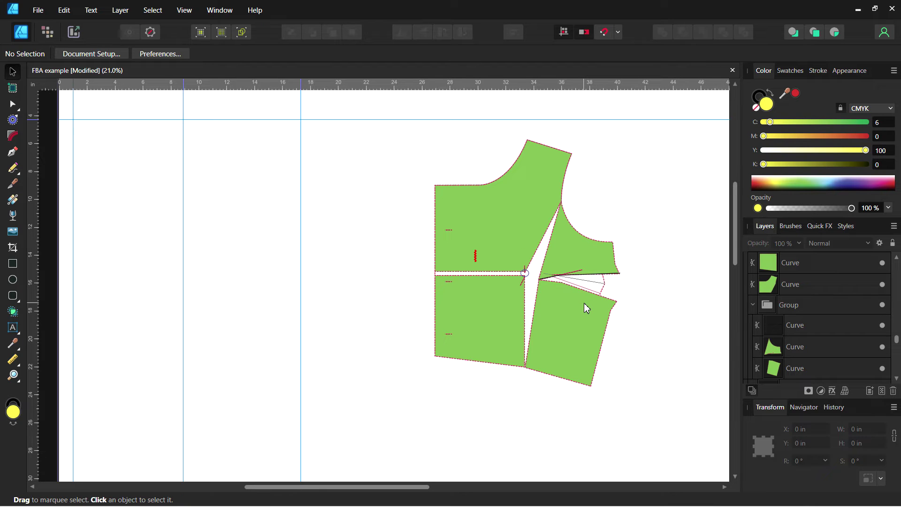
left_click(603, 280)
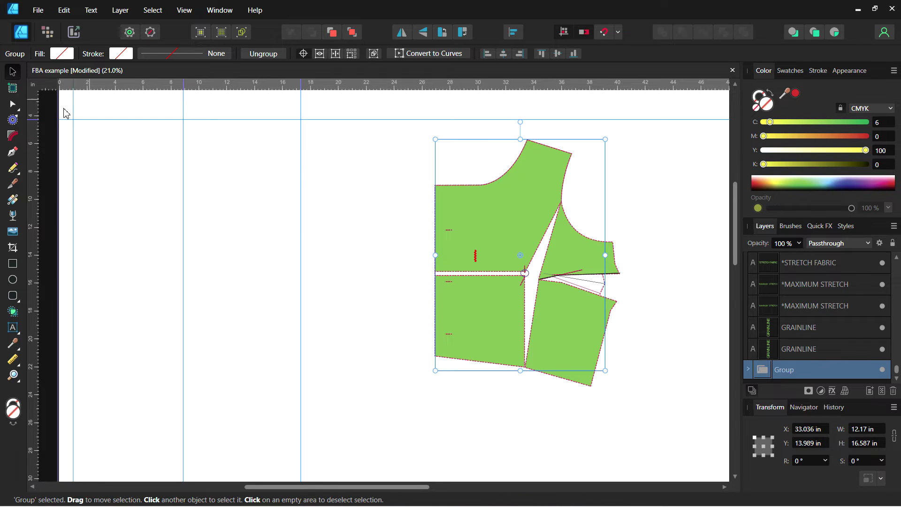
left_click(12, 104)
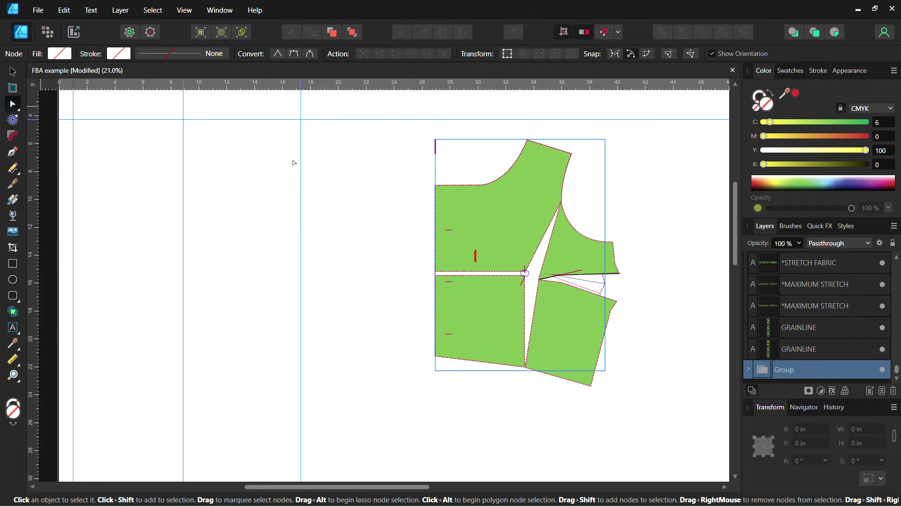
left_click(604, 283)
left_click(603, 277)
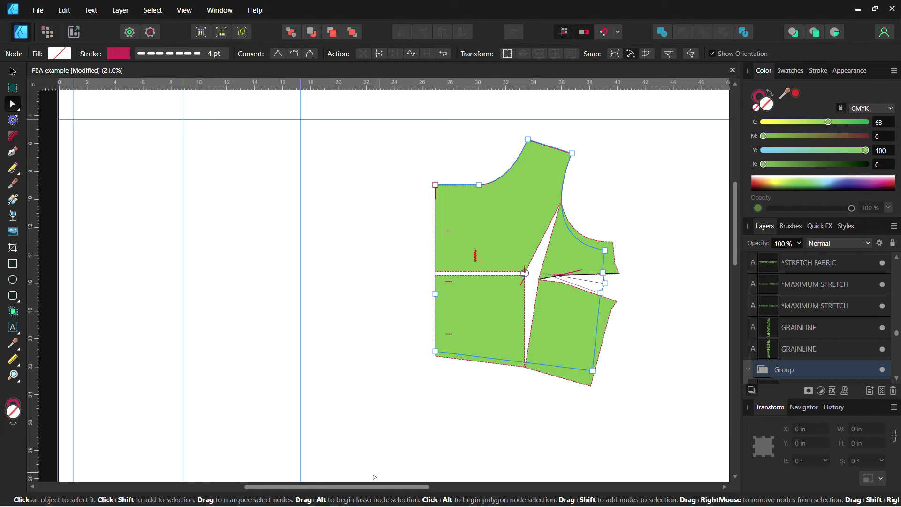
left_click_drag(378, 487, 422, 486)
left_click(544, 395)
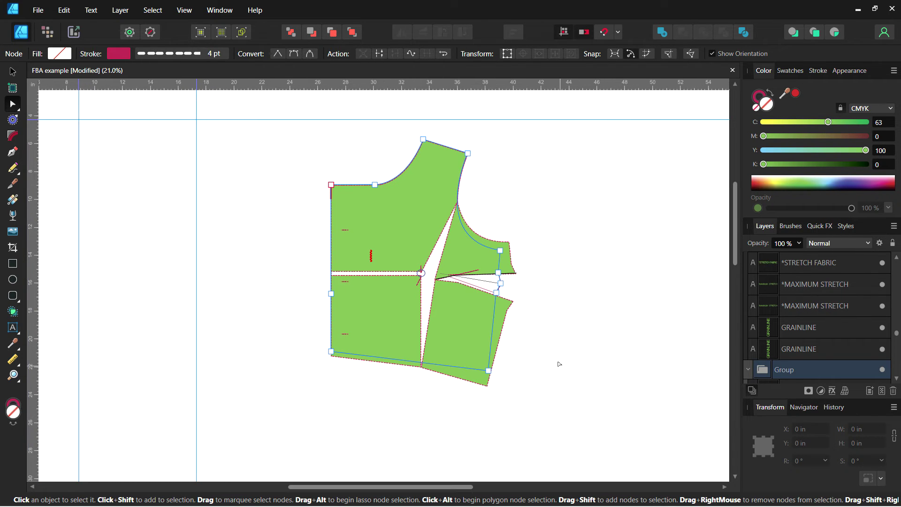
scroll(559, 363, "up", 2, "ctrl")
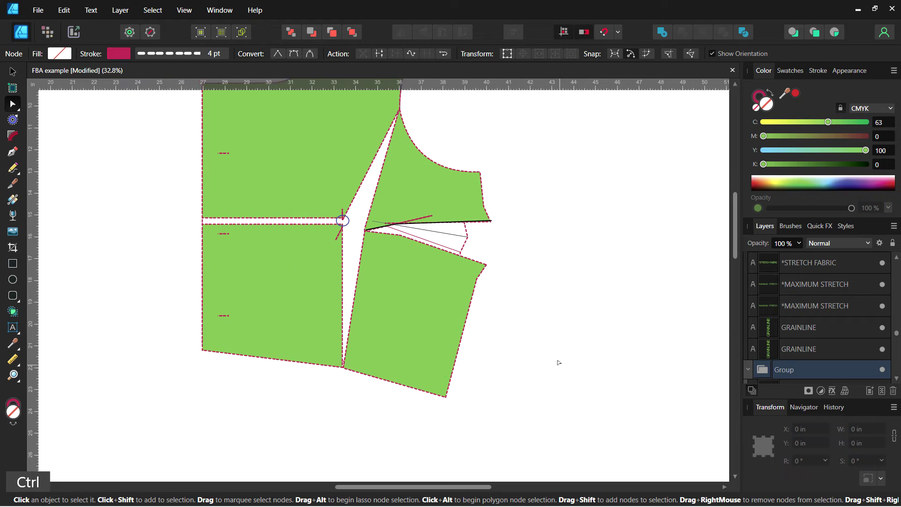
scroll(547, 307, "up", 1)
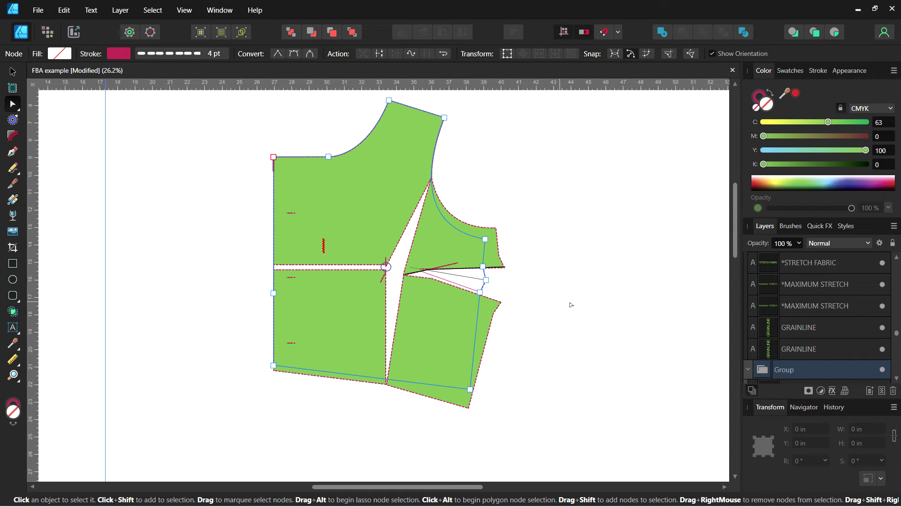
left_click(273, 365)
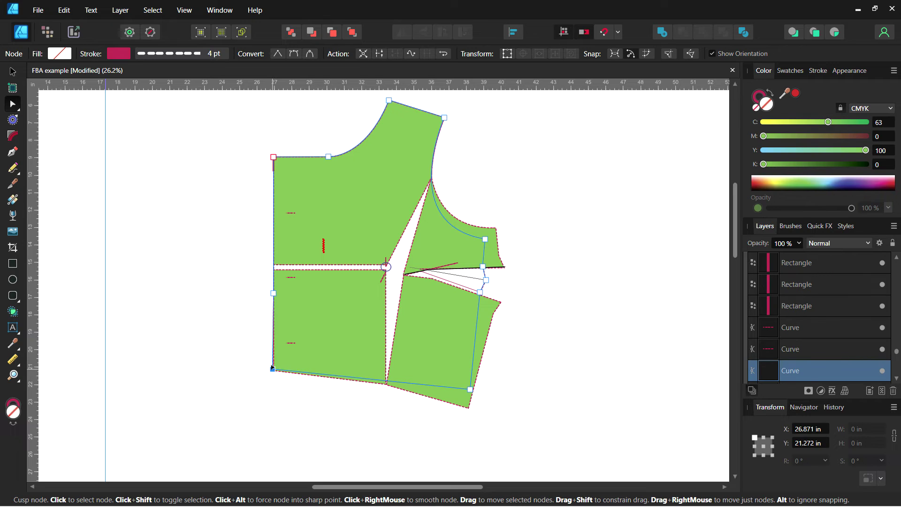
left_click_drag(273, 364, 274, 370)
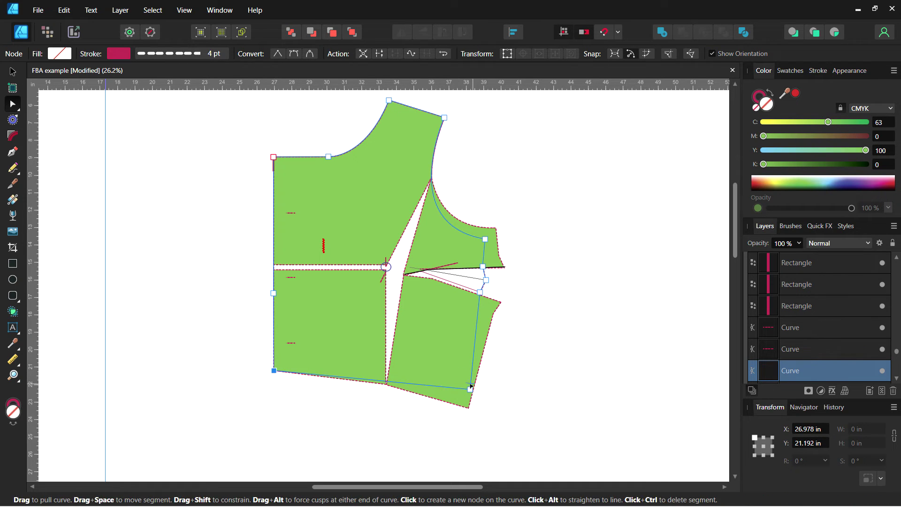
left_click_drag(470, 390, 468, 407)
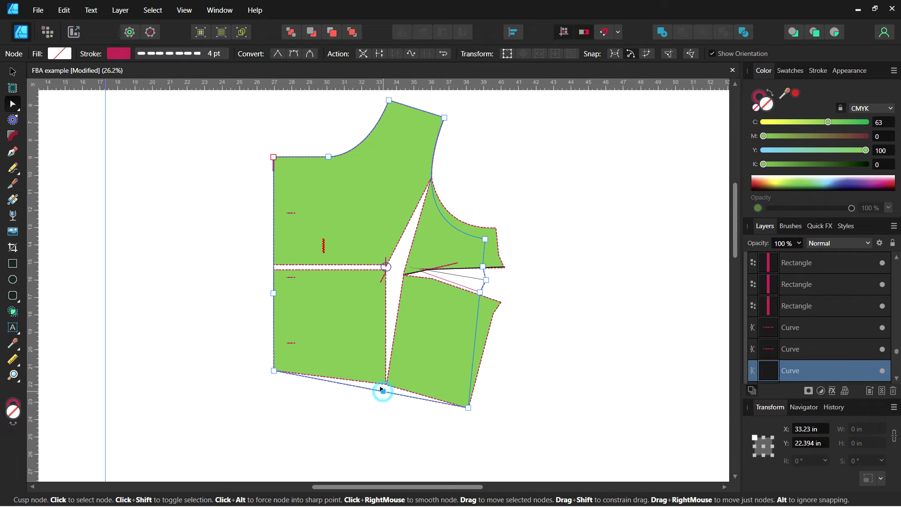
left_click_drag(381, 389, 384, 382)
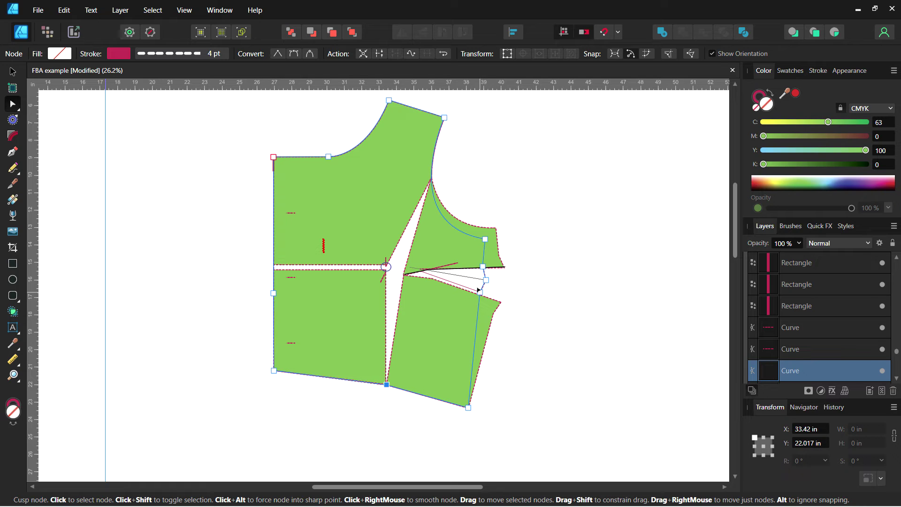
Move the outline's lower and upper dart-leg nodes onto the spread pieces' side seams, and pull the dart's middle node outward to about X 40.65 in, Y 16.38 in.
left_click_drag(477, 290, 490, 310)
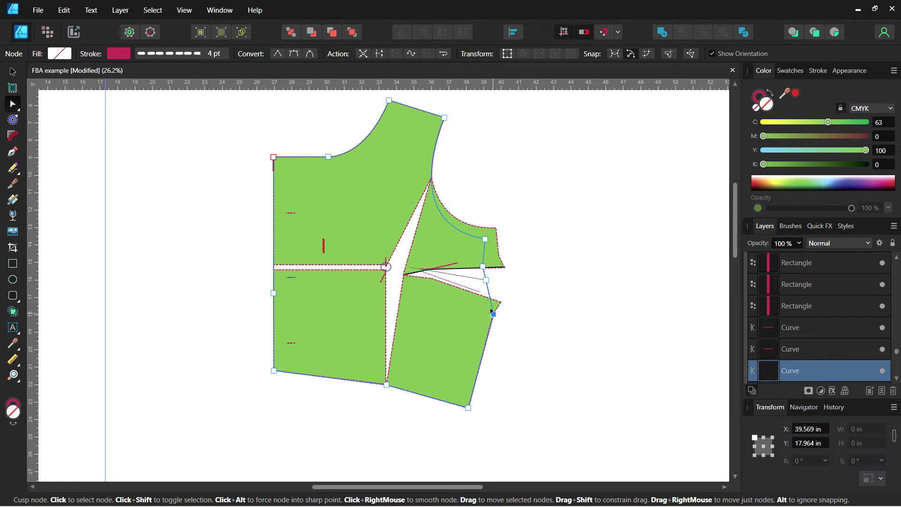
left_click_drag(484, 265, 496, 252)
left_click_drag(485, 276, 511, 284)
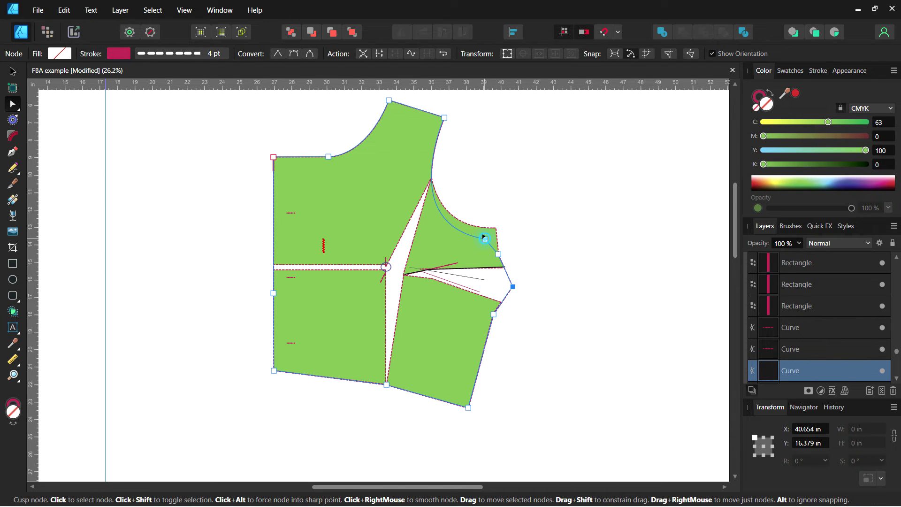
Move the outline's underarm corner node to the upper side piece's corner, adjust its handle to match the new armhole curve, and clear the selection.
left_click_drag(484, 236, 493, 227)
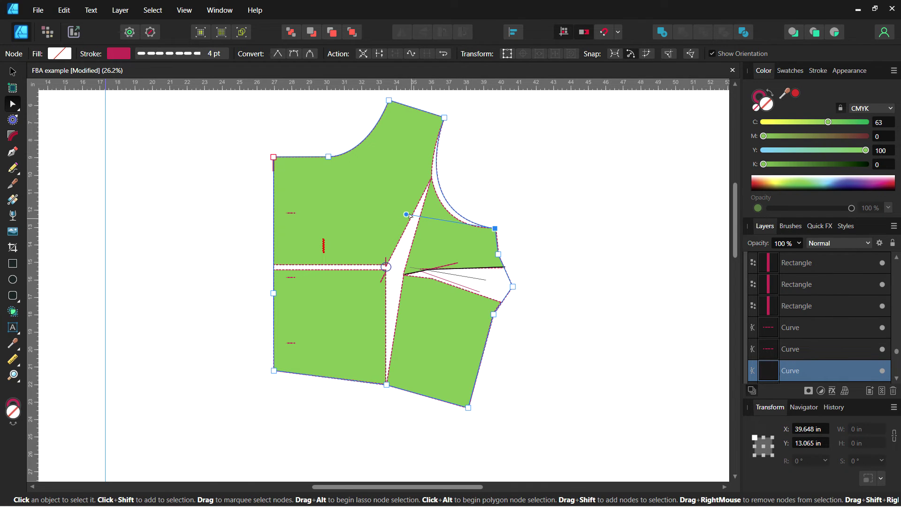
left_click_drag(407, 215, 394, 221)
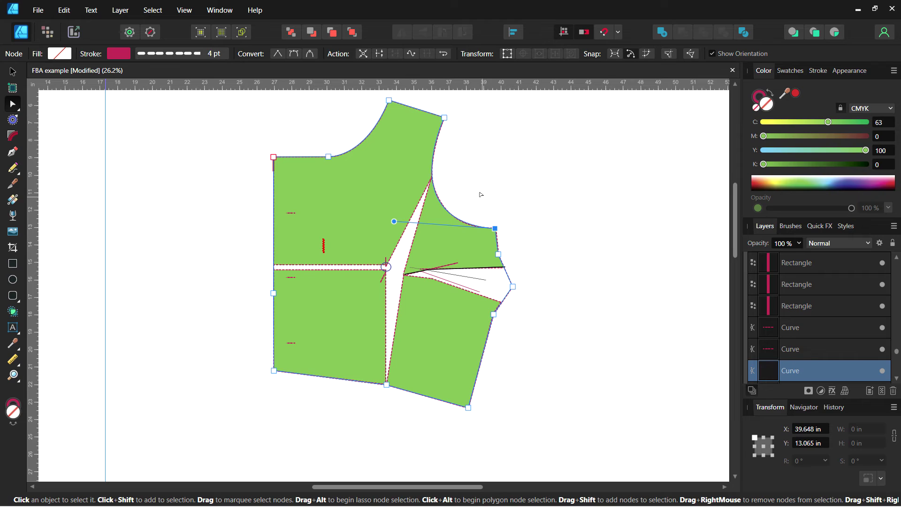
scroll(481, 194, "up", 1)
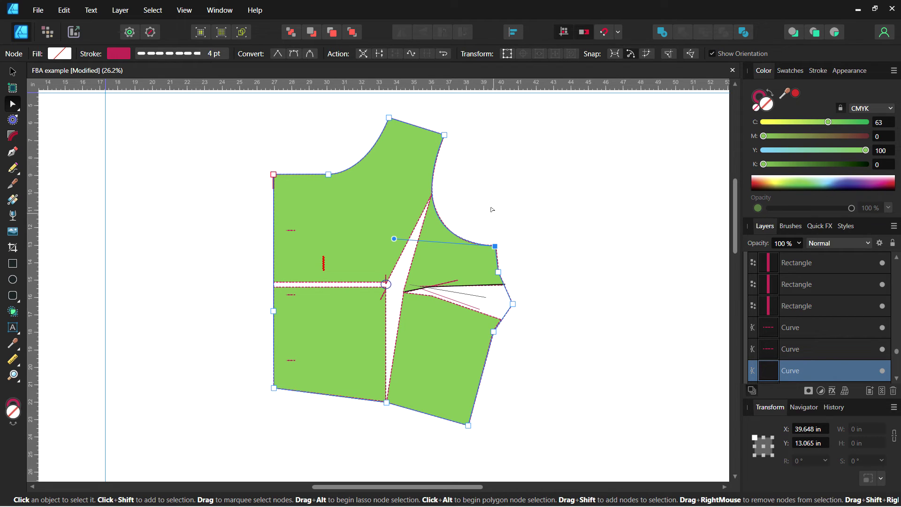
left_click(12, 71)
left_click(651, 183)
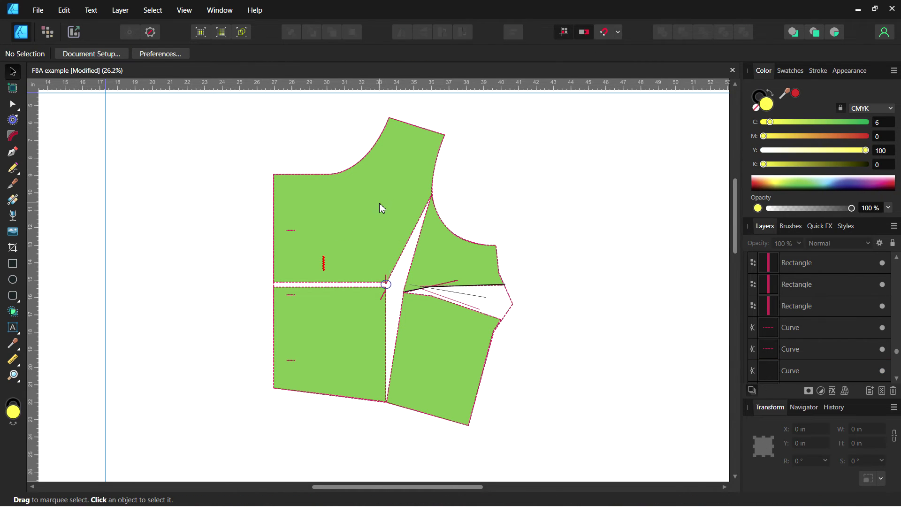
Clear the green cut pieces away from the redrawn bodice outline, and clear the selection.
left_click(380, 204)
left_click_drag(382, 210, 656, 226)
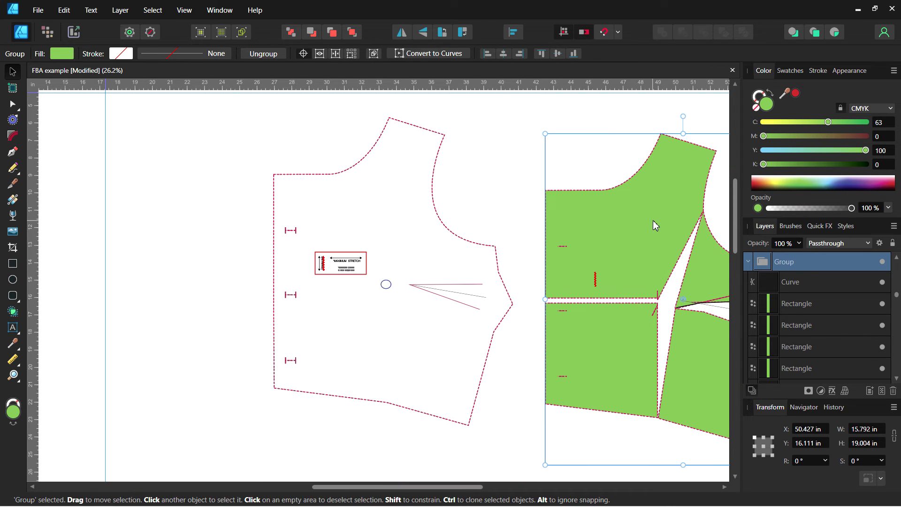
key("ctrl+z")
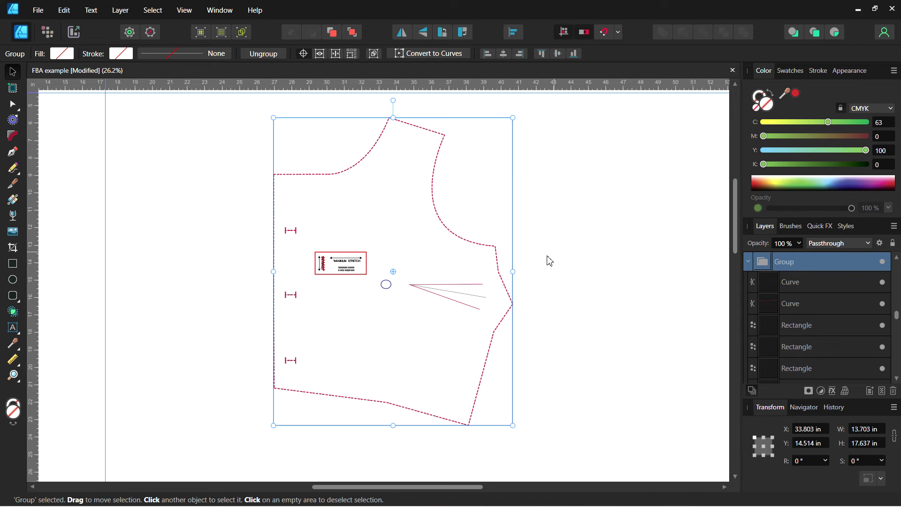
left_click(465, 279)
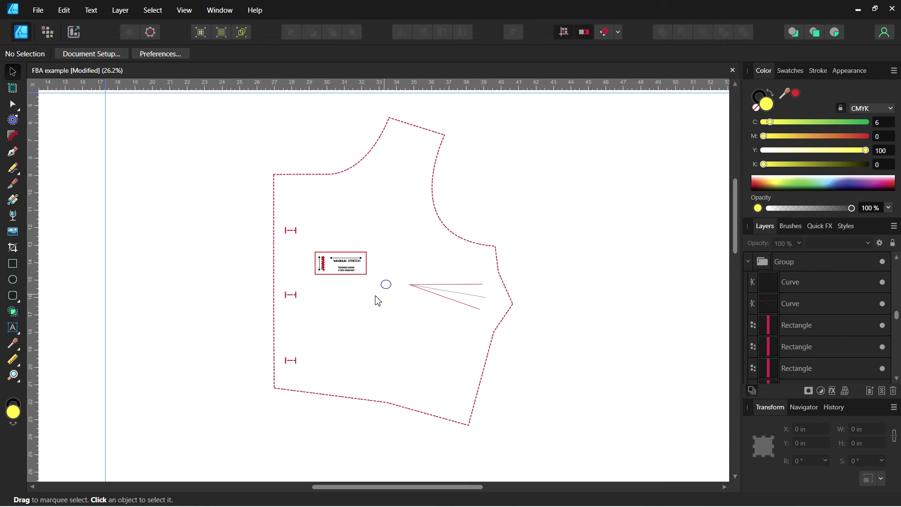
Draw a thin horizontal rectangle about 0.4 in high from the bust point toward the side dart, and set its width to 2 in.
left_click(13, 264)
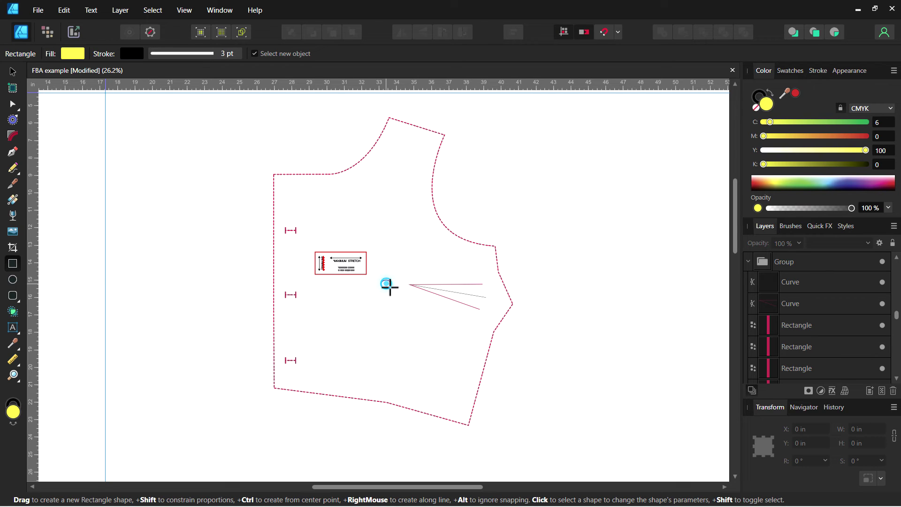
left_click_drag(390, 286, 427, 295)
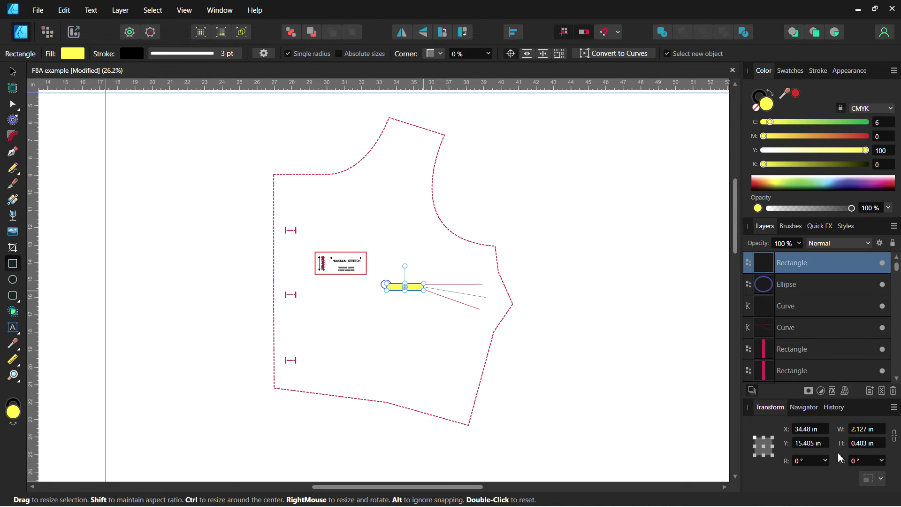
left_click(862, 428)
type("2")
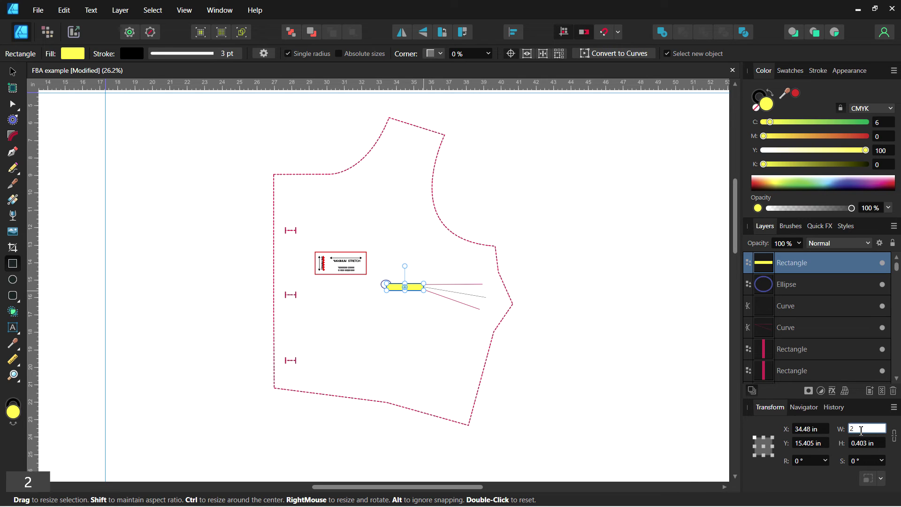
key("Return")
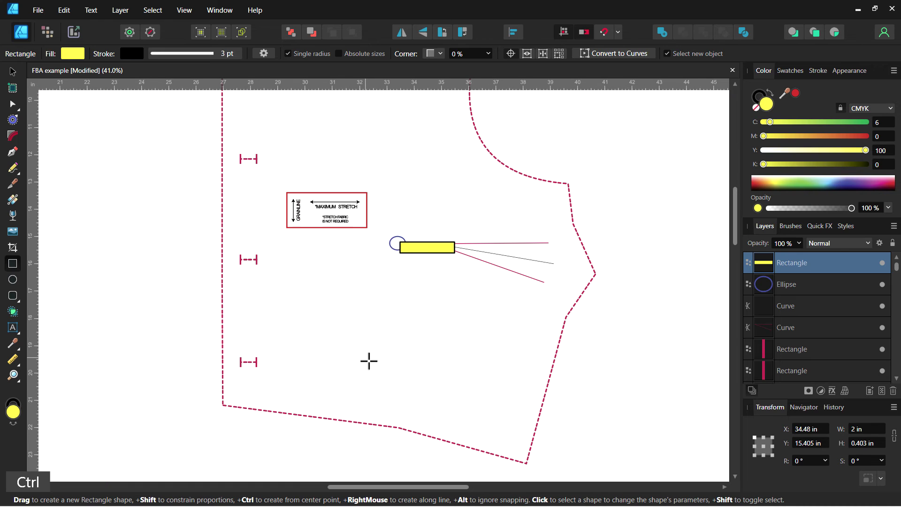
Move the yellow rectangle so its upper inner corner sits at the centre of the bust point circle.
scroll(413, 316, "up", 3)
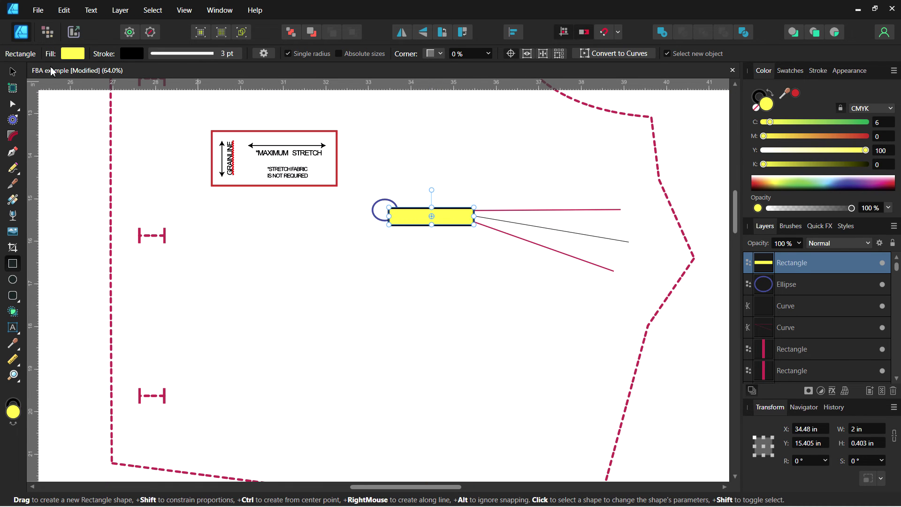
left_click(13, 71)
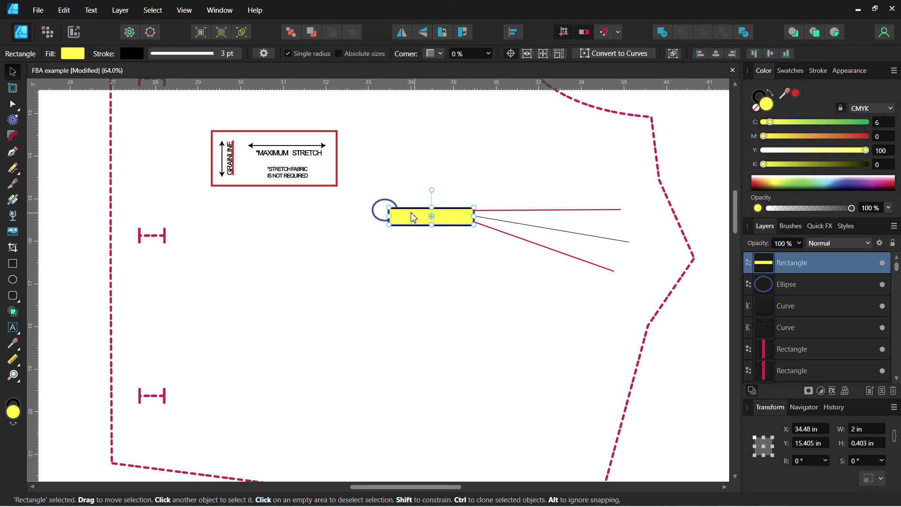
left_click_drag(417, 218, 413, 221)
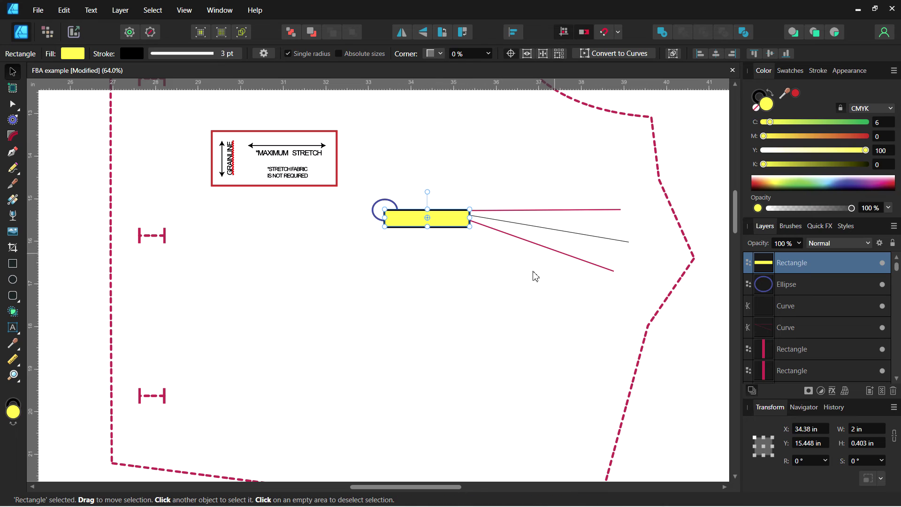
Draw both side dart legs and the dart centre line with the Pen tool, joining the three side seam nodes to the rectangle's upper outer corner.
left_click(13, 156)
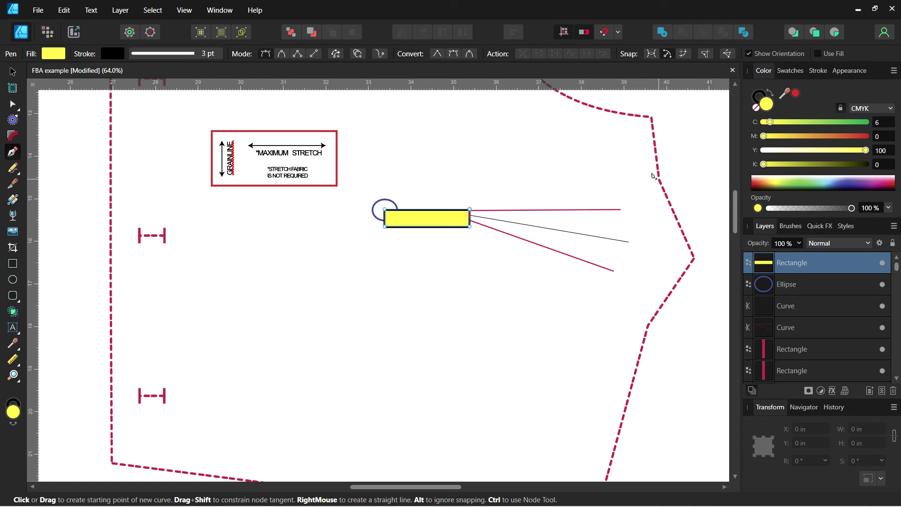
left_click(658, 180)
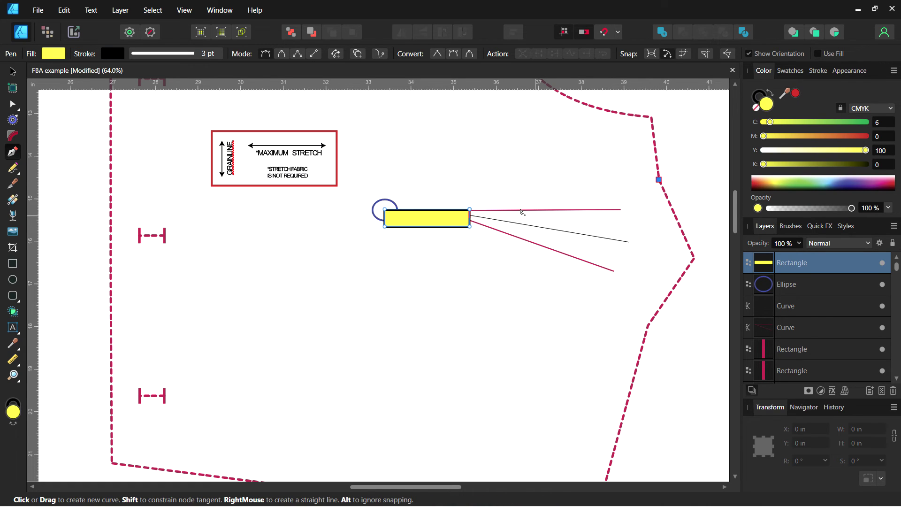
left_click(467, 206)
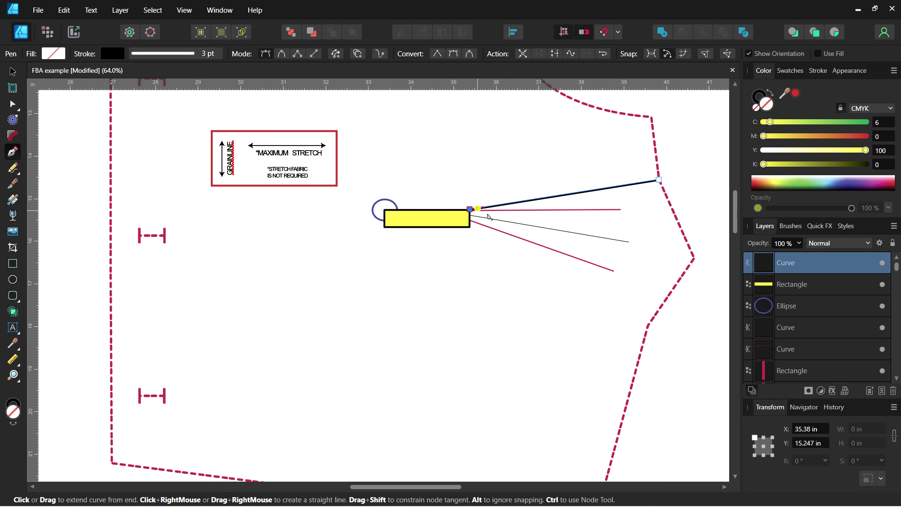
left_click(646, 325)
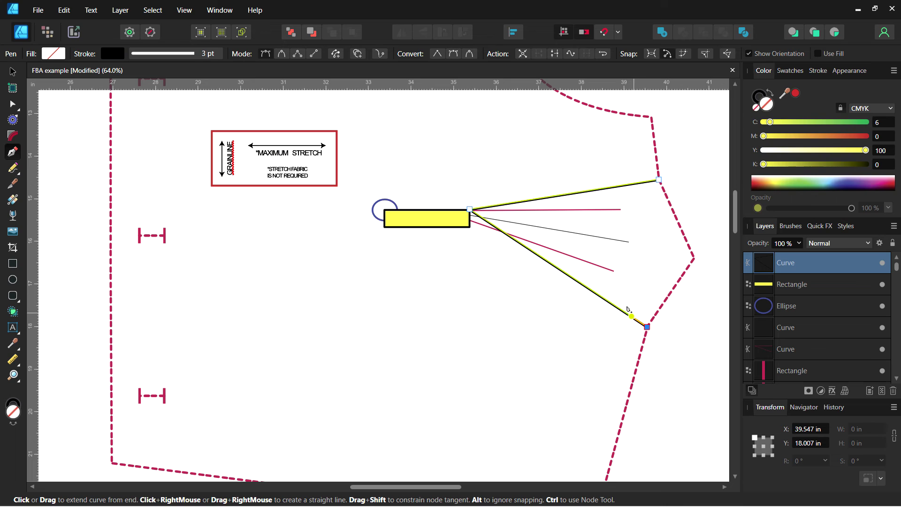
key("Escape")
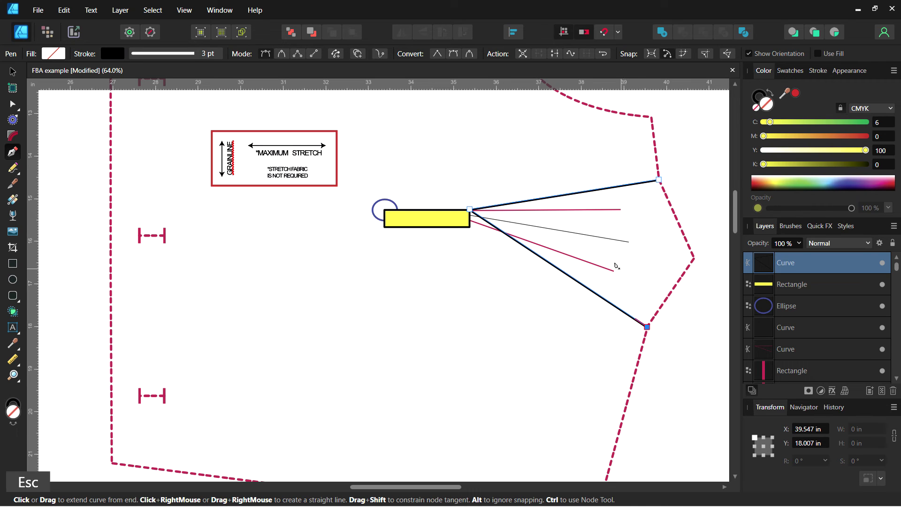
left_click(693, 257)
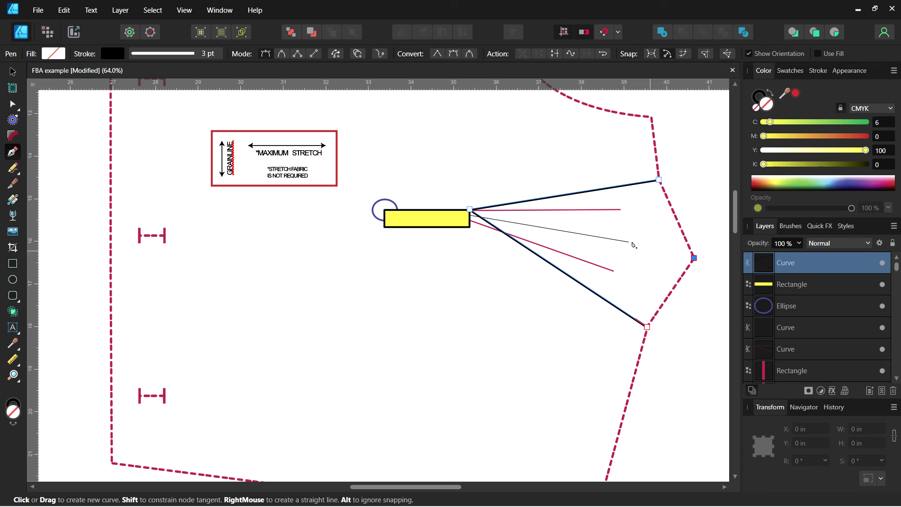
left_click(465, 205)
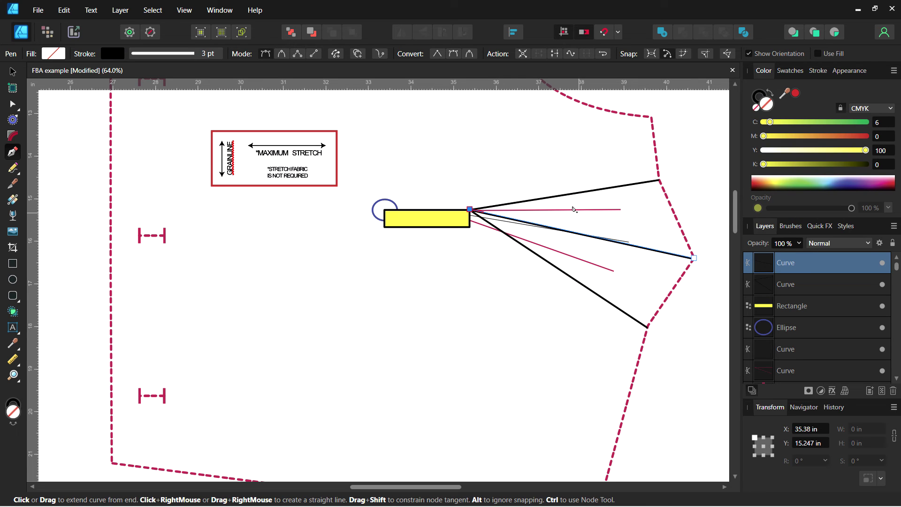
Finish the dart centre line, then delete the yellow 2 in measuring rectangle and the bust point circle.
key("Escape")
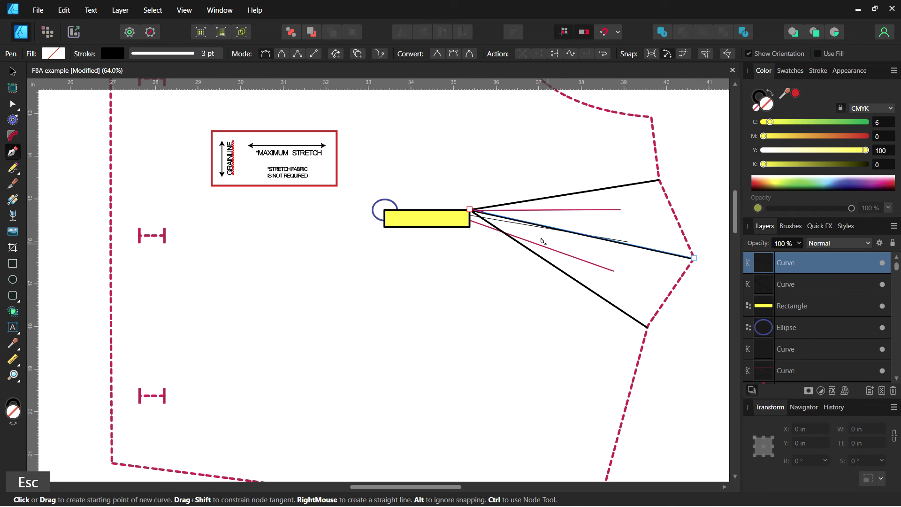
scroll(328, 213, "down", 1)
scroll(328, 213, "down", 4)
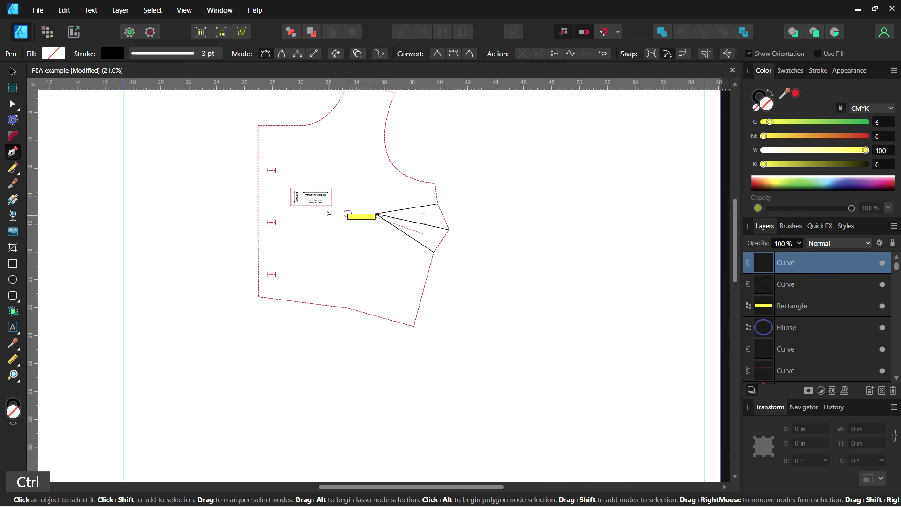
scroll(327, 213, "up", 2)
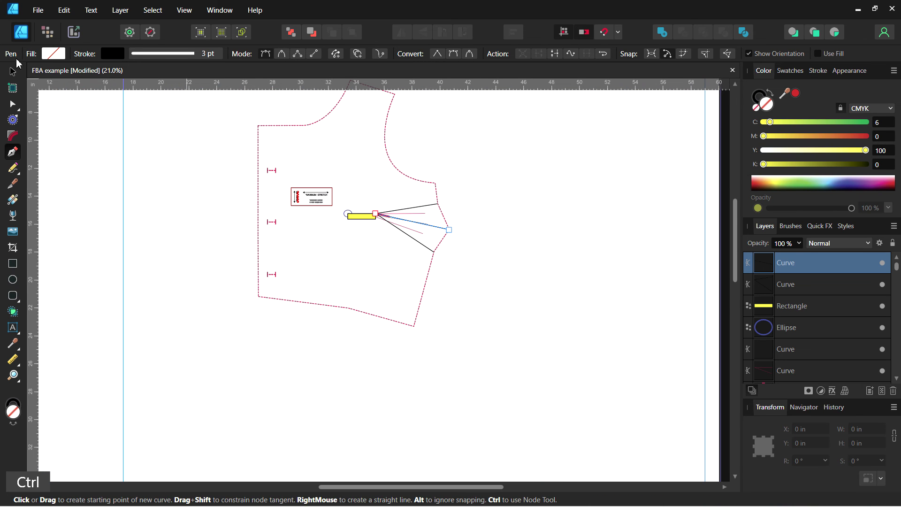
key("v")
left_click(376, 215)
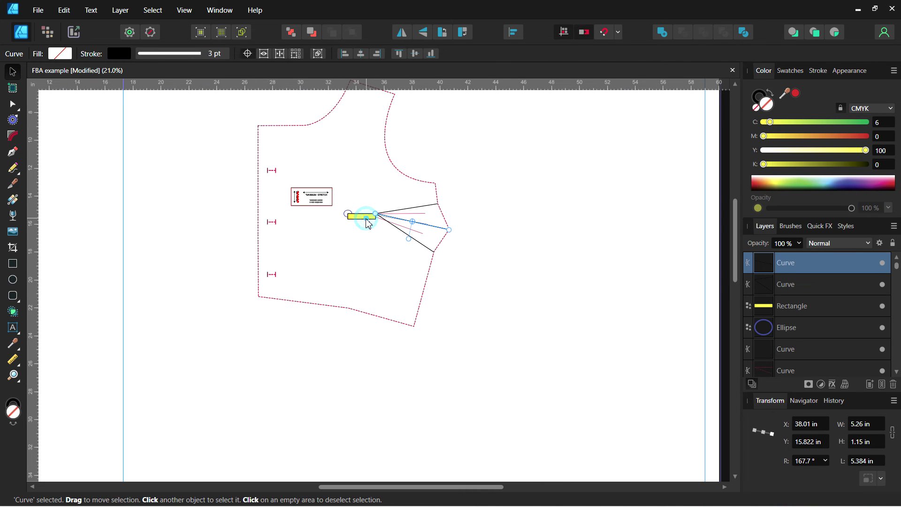
left_click(363, 217)
key("Delete")
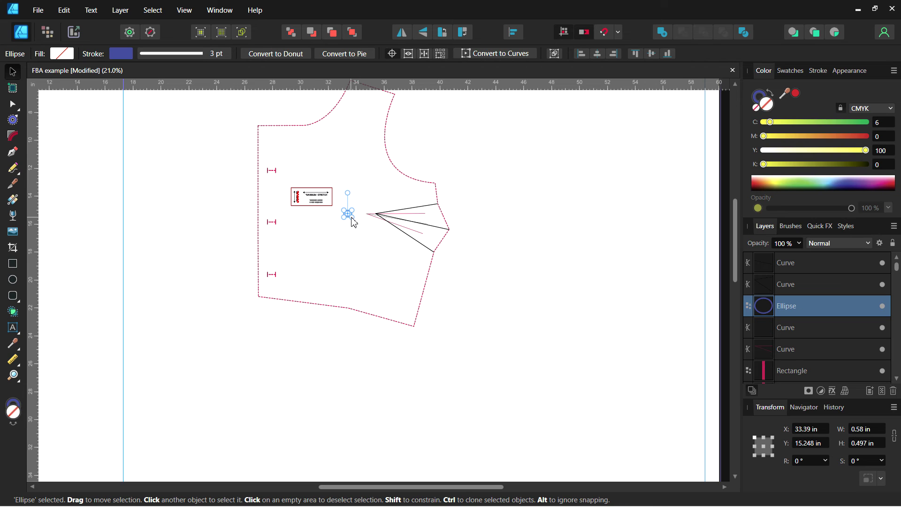
key("Delete")
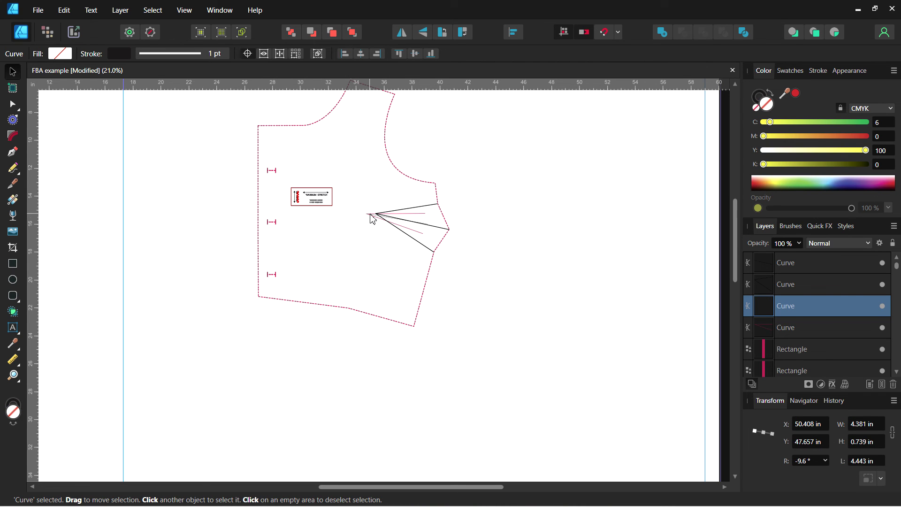
Ungroup the original bodice pattern and delete its old side dart lines, keeping the newly drawn black dart.
left_click(370, 218)
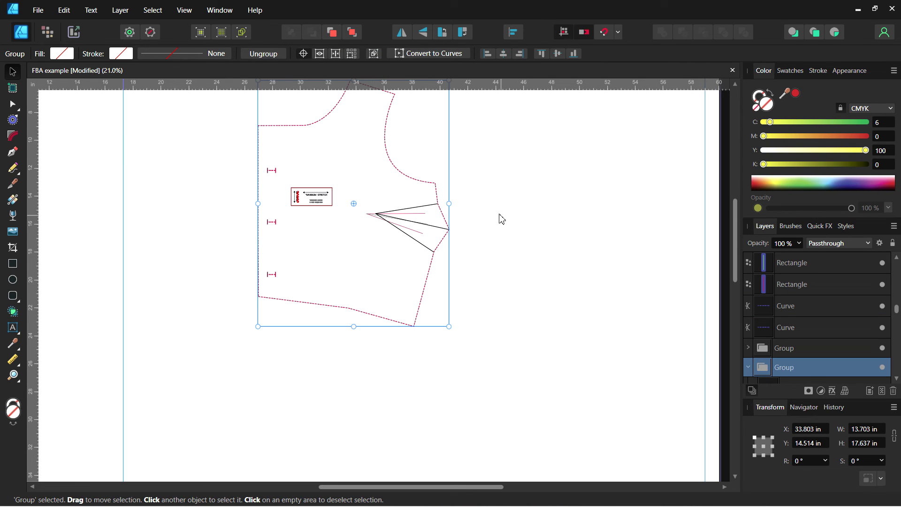
key("ctrl")
key("shift")
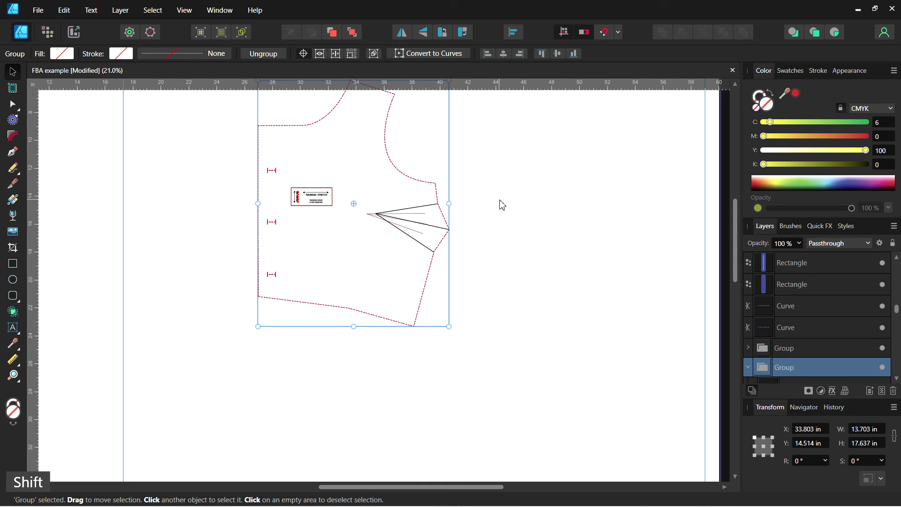
key("ctrl+shift+g")
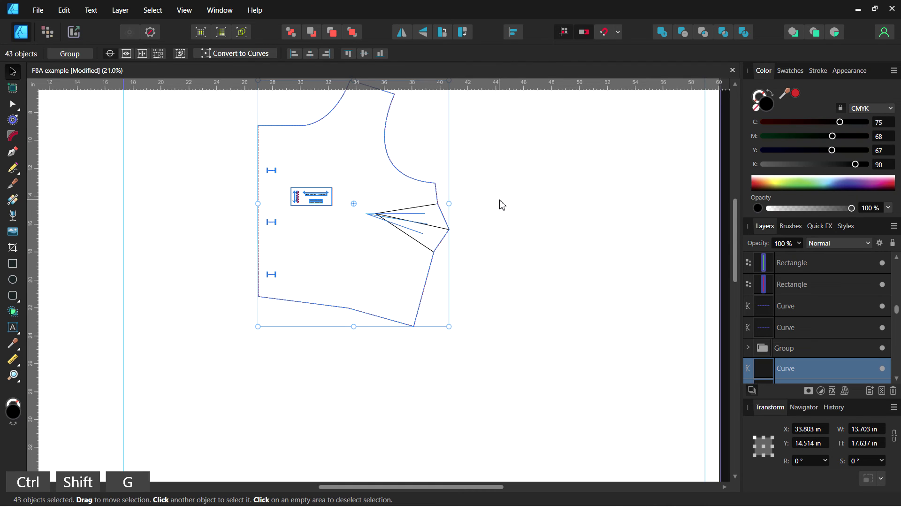
left_click(379, 197)
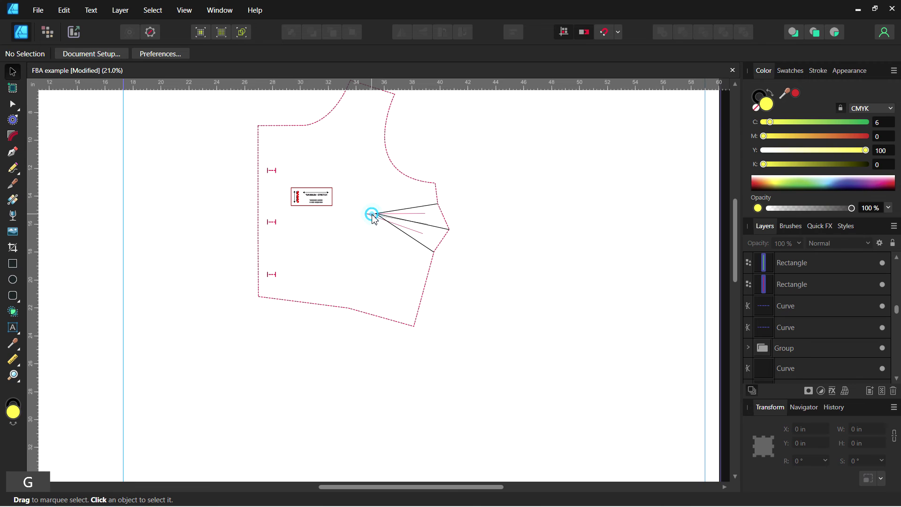
left_click(370, 214)
key("Delete")
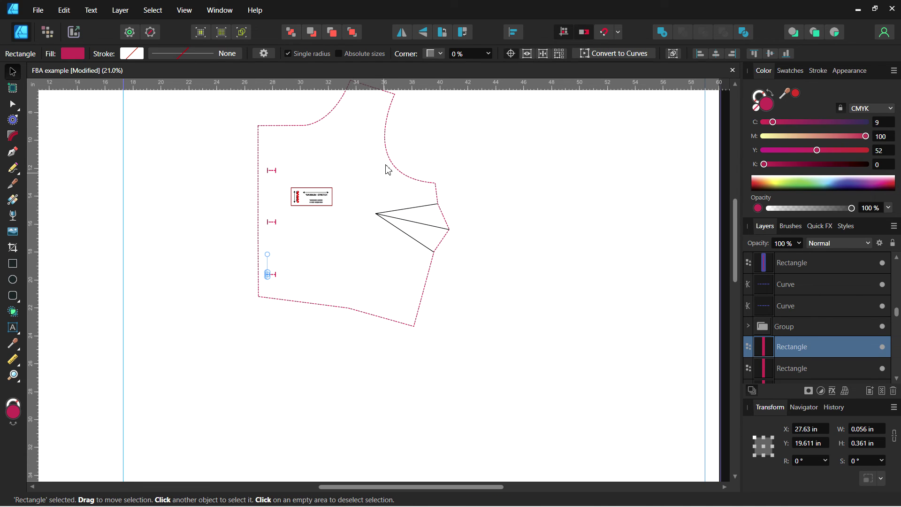
Group the whole bodice, including the outline, markings, grainline box and new dart lines, and clear the selection.
left_click(493, 131)
scroll(479, 231, "up", 3)
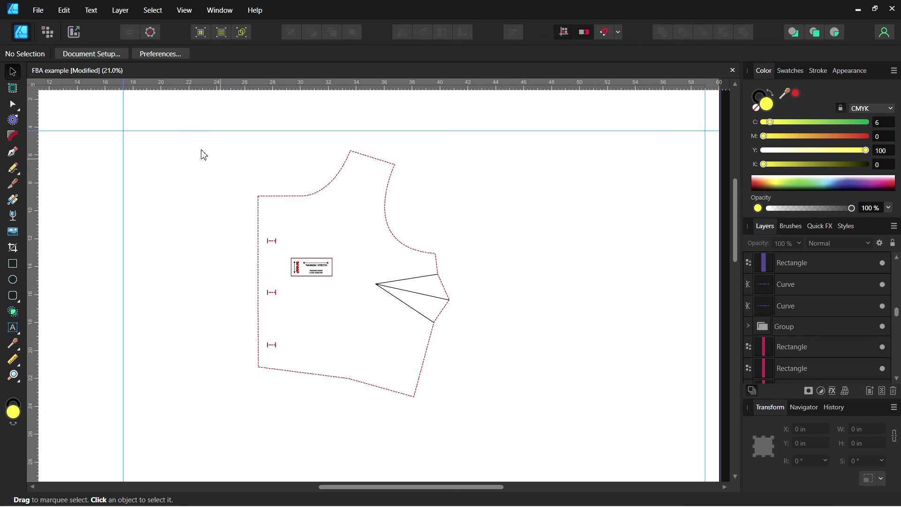
left_click_drag(201, 149, 483, 418)
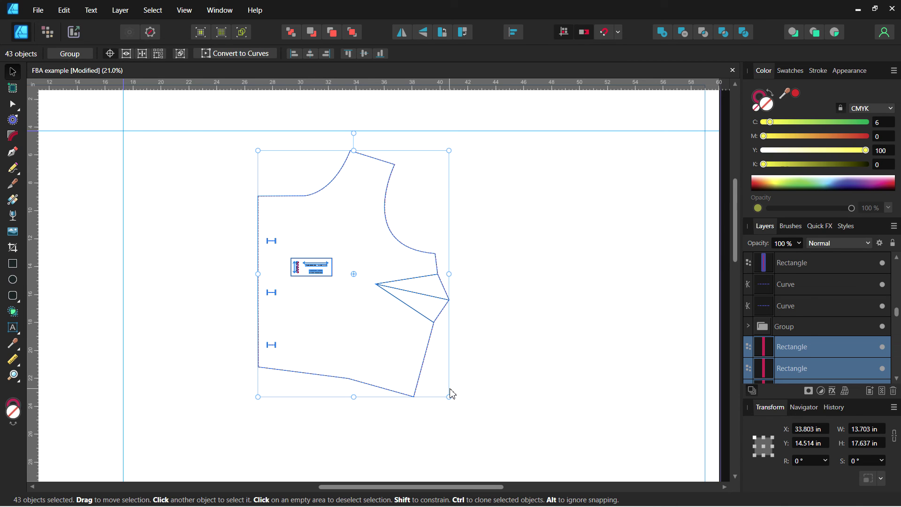
key("ctrl+g")
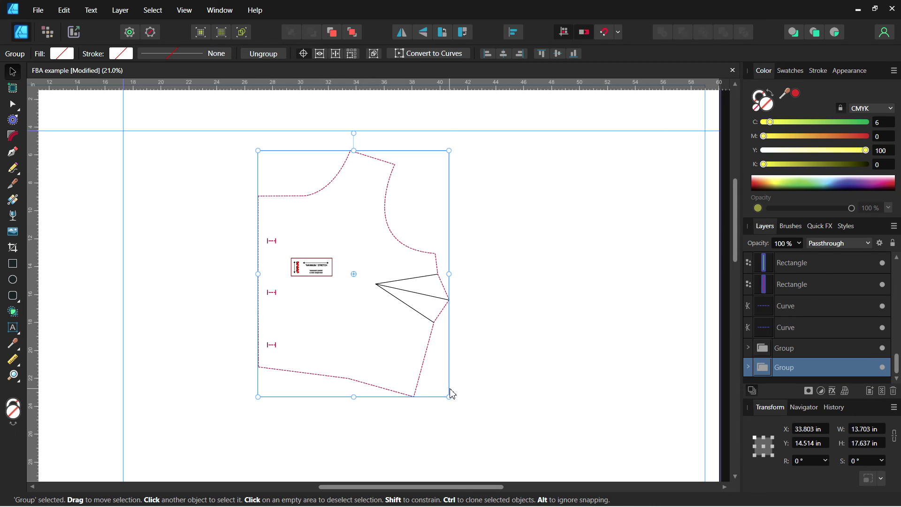
left_click(539, 306)
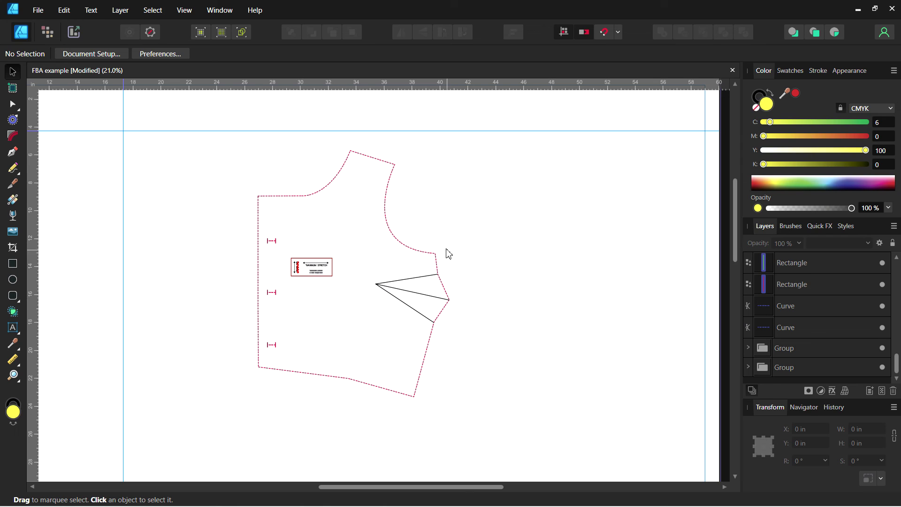